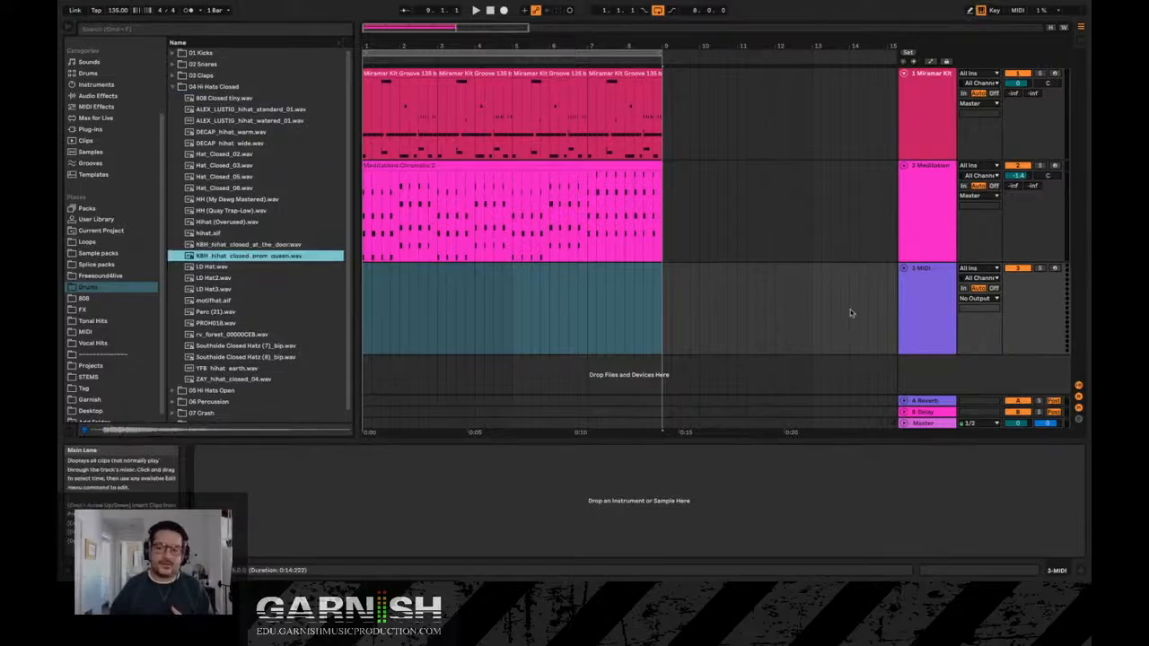
- Load the KBH_hihat_closed_prom_queen.wav sample onto the empty MIDI track and set its playback mode to 1-Shot
{"action": "left_click", "coordinate": [265, 255]}
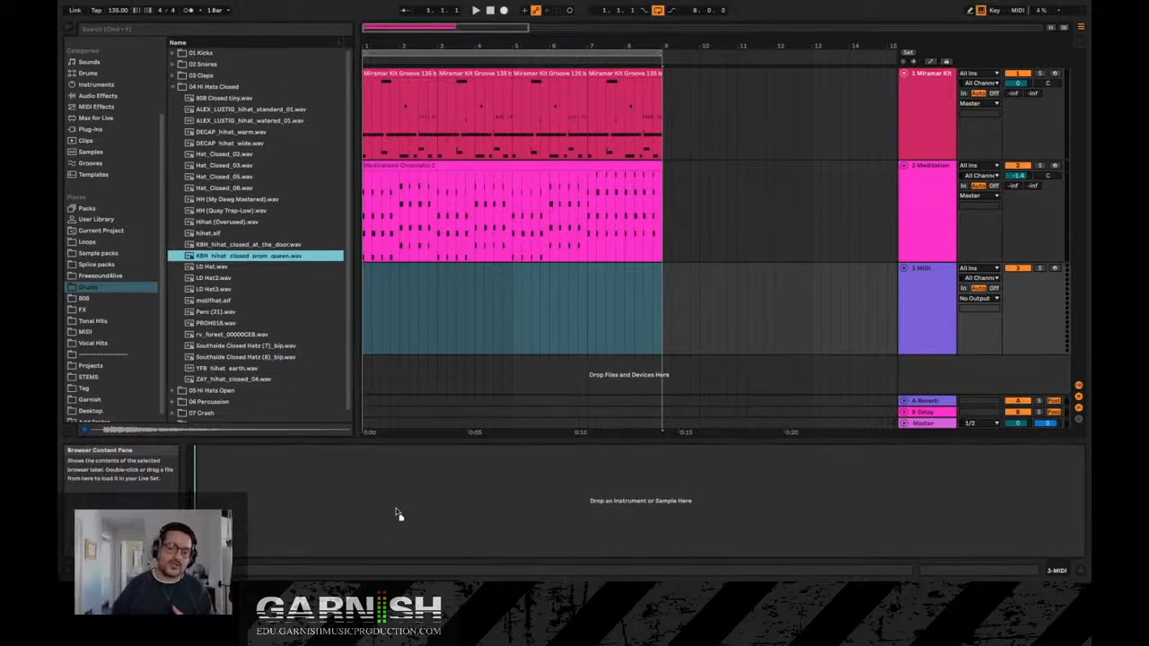
{"action": "key", "text": "Return"}
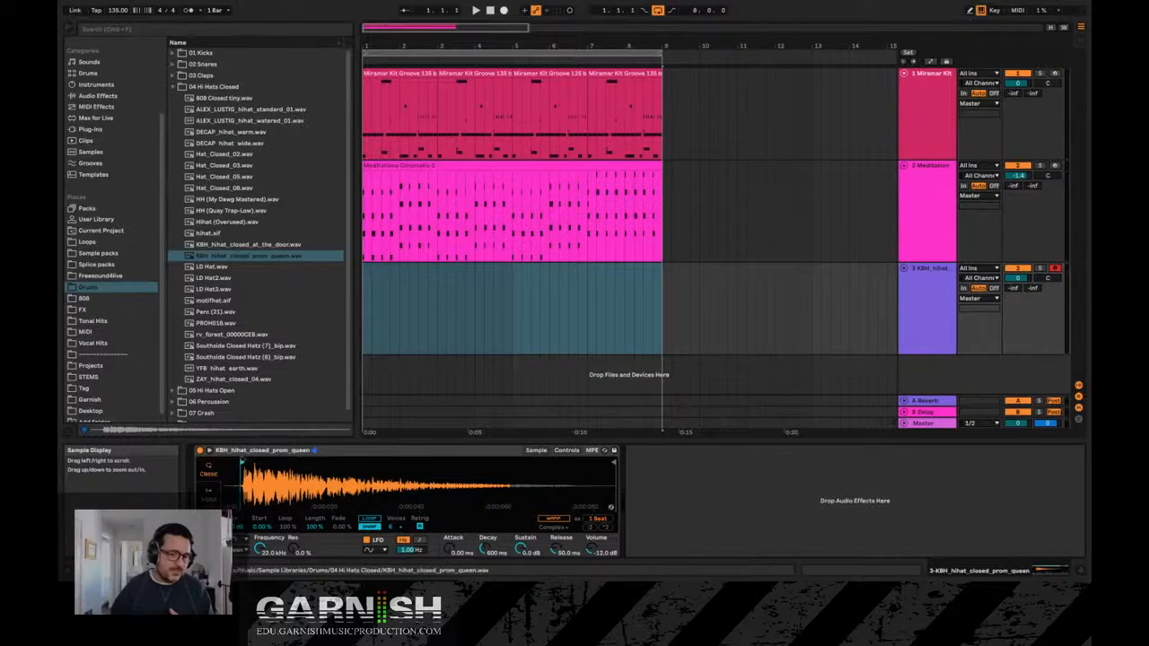
{"action": "left_click", "coordinate": [208, 494]}
- Create an empty eight-bar MIDI clip on the hi-hat track, spanning bars 1 to 9
{"action": "left_click", "coordinate": [368, 315]}
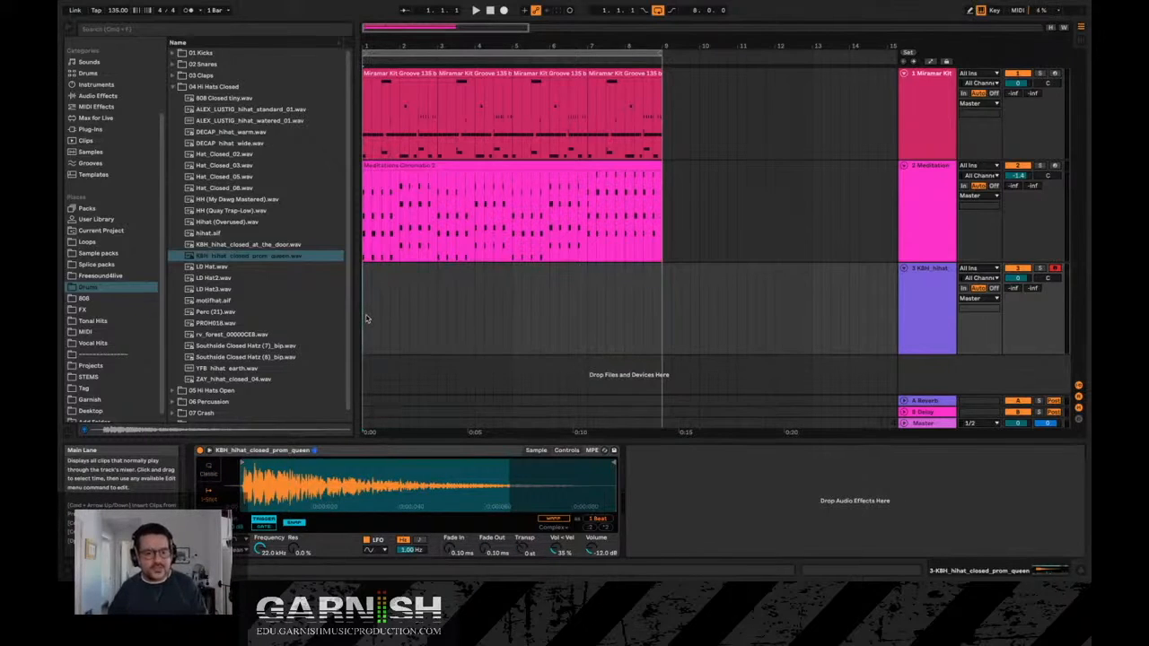
{"action": "left_click_drag", "start_coordinate": [366, 320], "coordinate": [664, 294]}
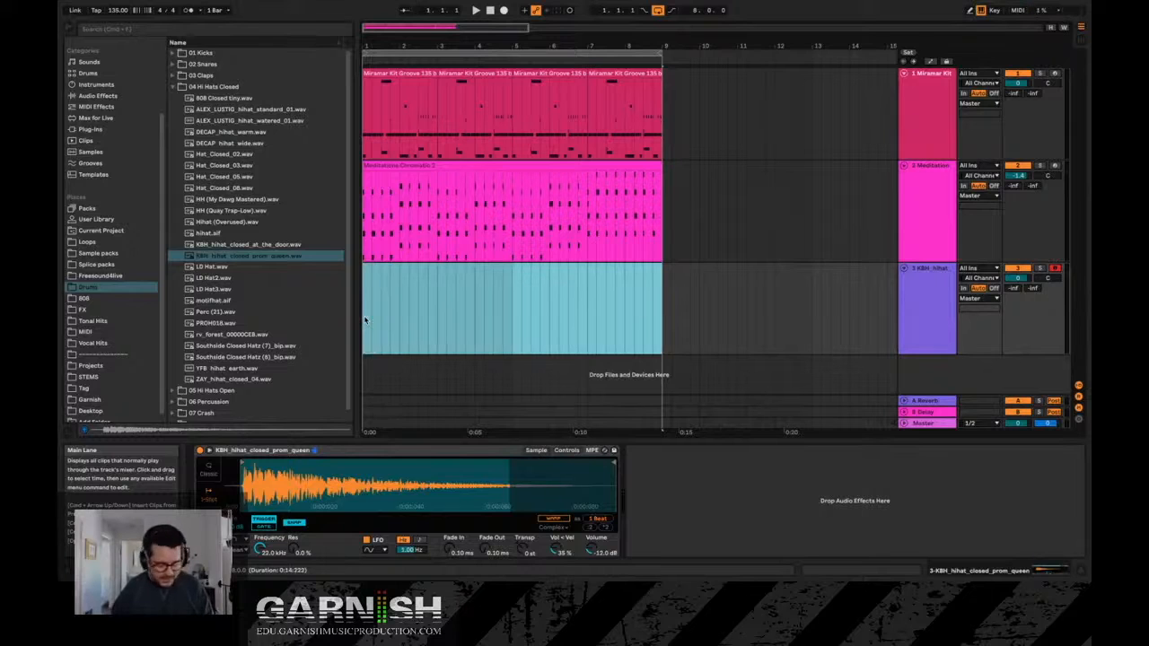
{"action": "key", "text": "ctrl+shift+m"}
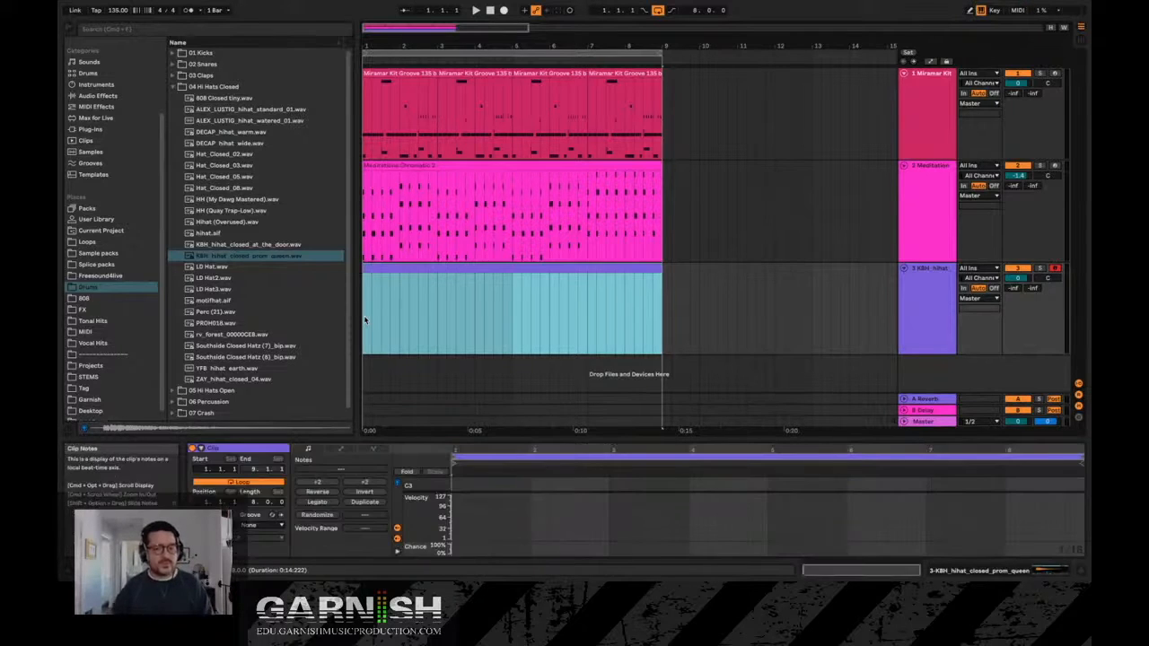
- Draw a run of eighth notes on C3 across the first two bars of the hi-hat clip, plus two notes on G3 in bar 3
{"action": "left_click_drag", "start_coordinate": [611, 446], "coordinate": [615, 206]}
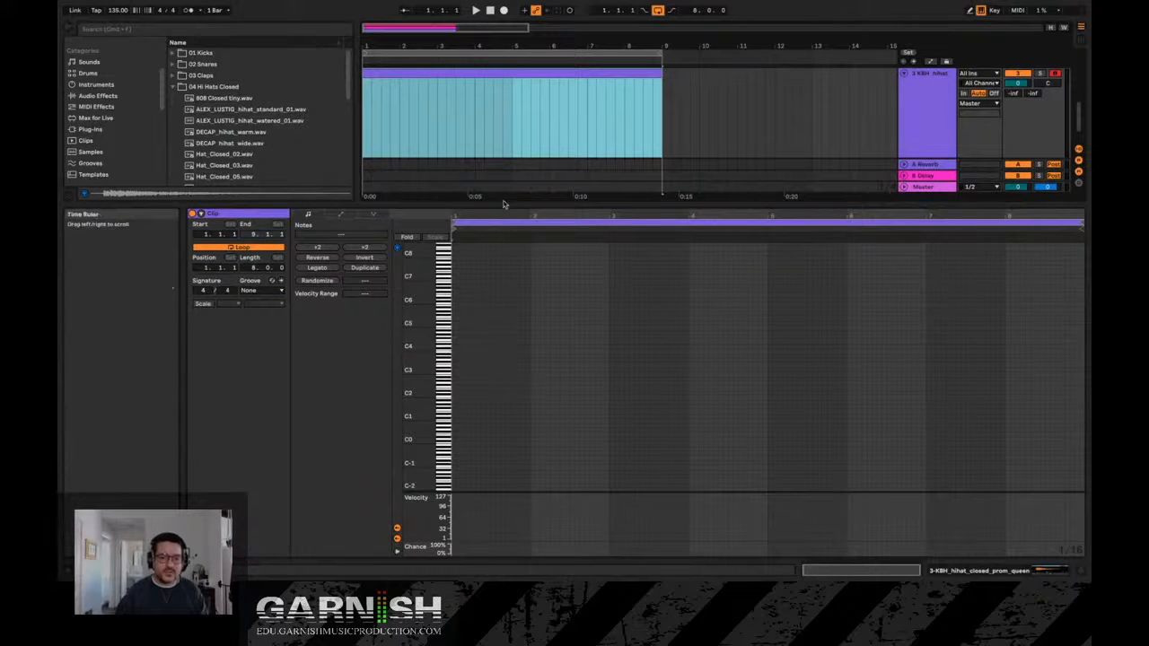
{"action": "left_click_drag", "start_coordinate": [504, 201], "coordinate": [505, 181]}
{"action": "mouse_move", "coordinate": [419, 347]}
{"action": "left_mouse_down"}
{"action": "mouse_move", "coordinate": [453, 348]}
{"action": "mouse_move", "coordinate": [410, 352]}
{"action": "mouse_move", "coordinate": [420, 332]}
{"action": "mouse_move", "coordinate": [440, 338]}
{"action": "left_mouse_up"}
{"action": "left_click", "coordinate": [458, 406]}
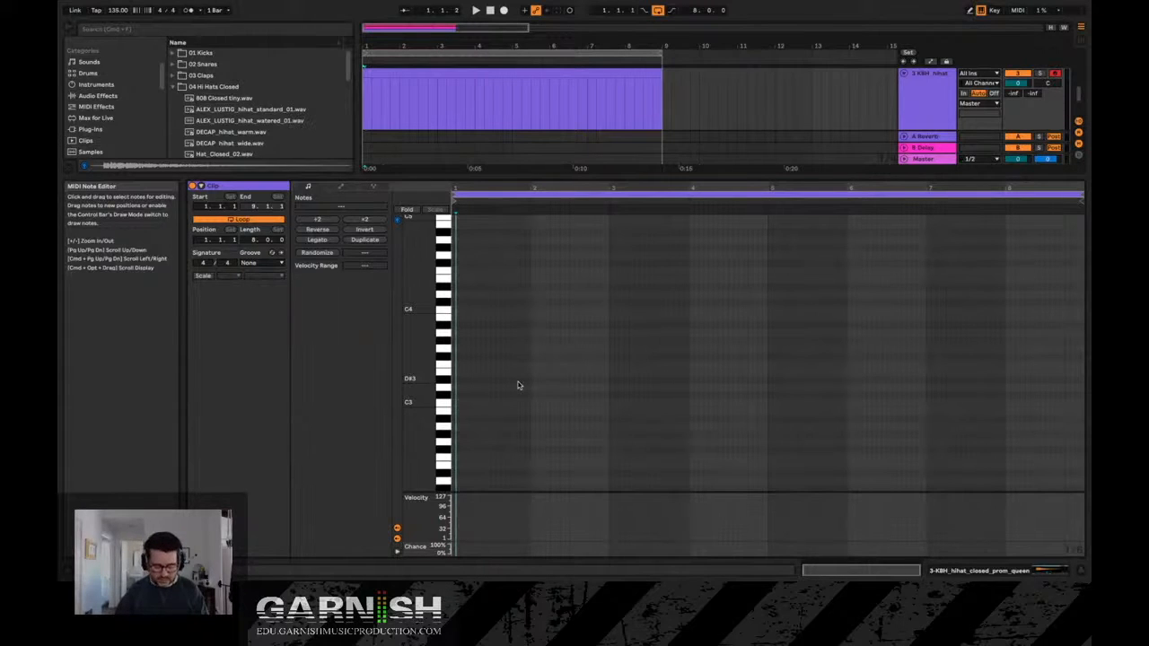
{"action": "left_click", "coordinate": [459, 403]}
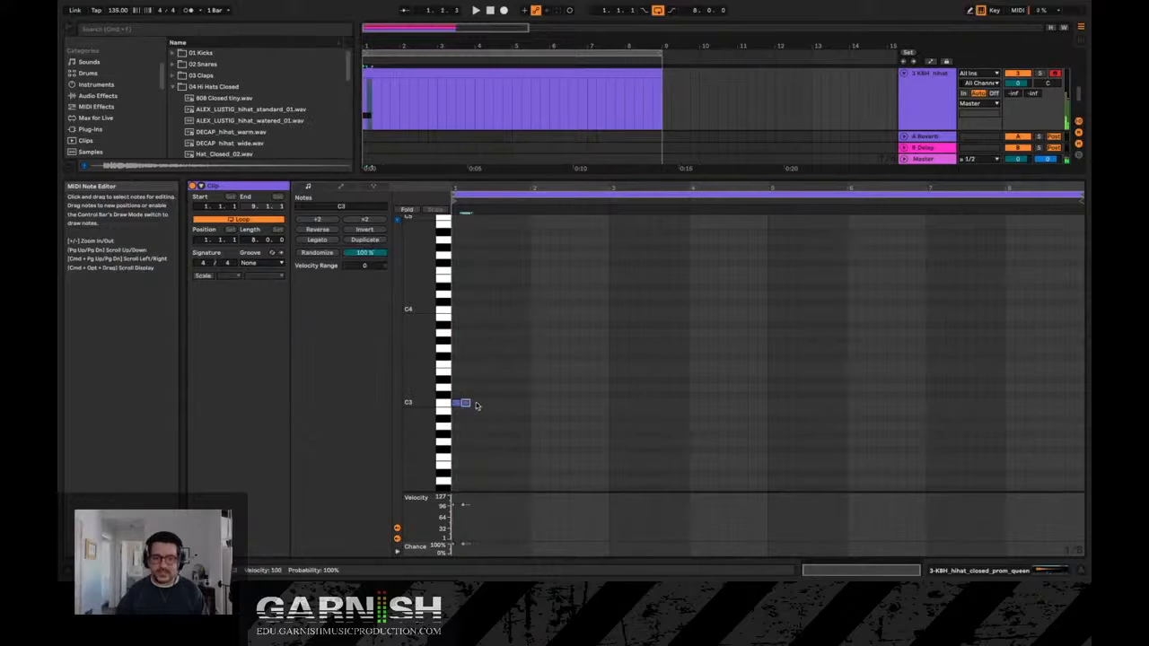
{"action": "left_click", "coordinate": [476, 402]}
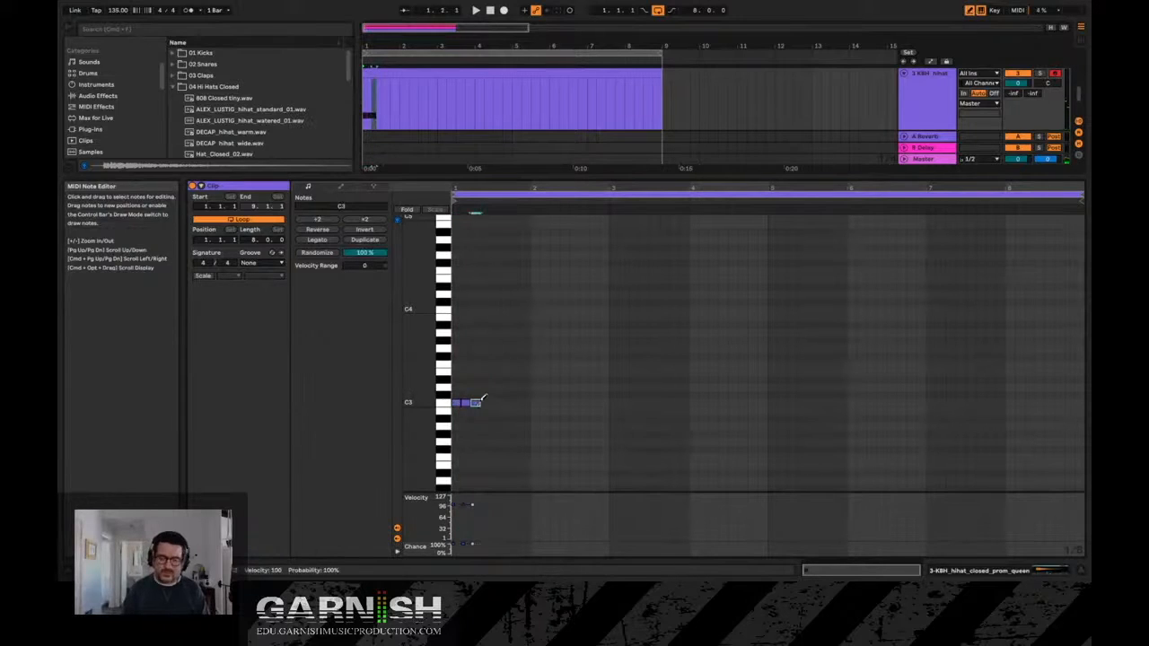
{"action": "left_click_drag", "start_coordinate": [483, 400], "coordinate": [933, 388]}
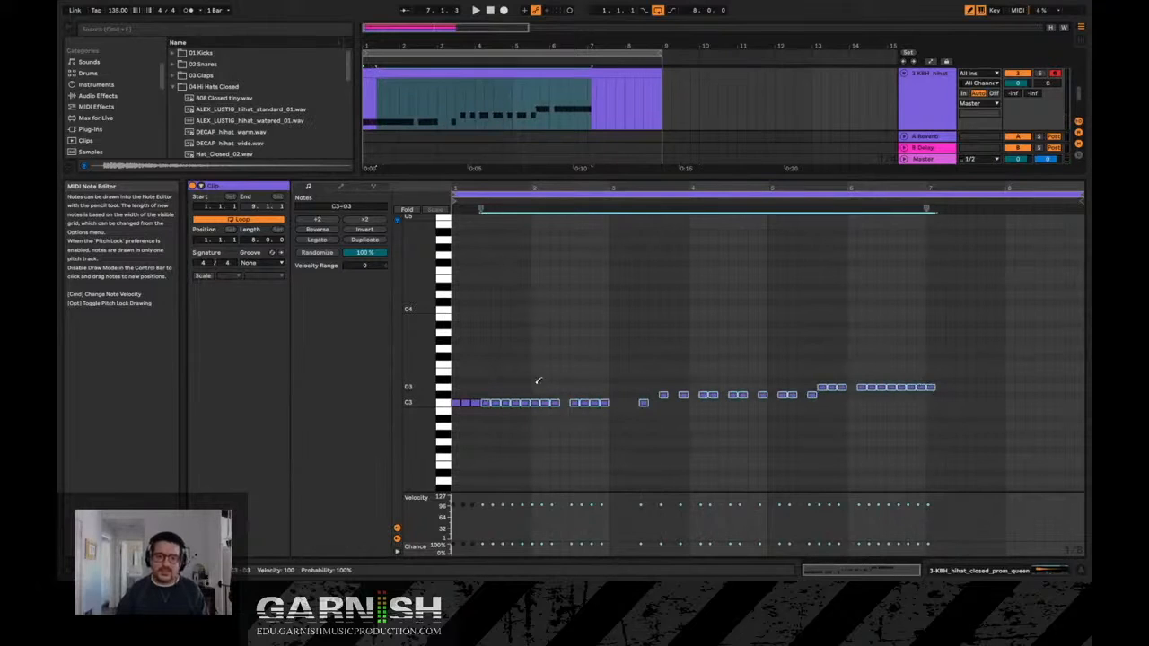
{"action": "key", "text": "super+z"}
{"action": "left_click_drag", "start_coordinate": [485, 402], "coordinate": [607, 401]}
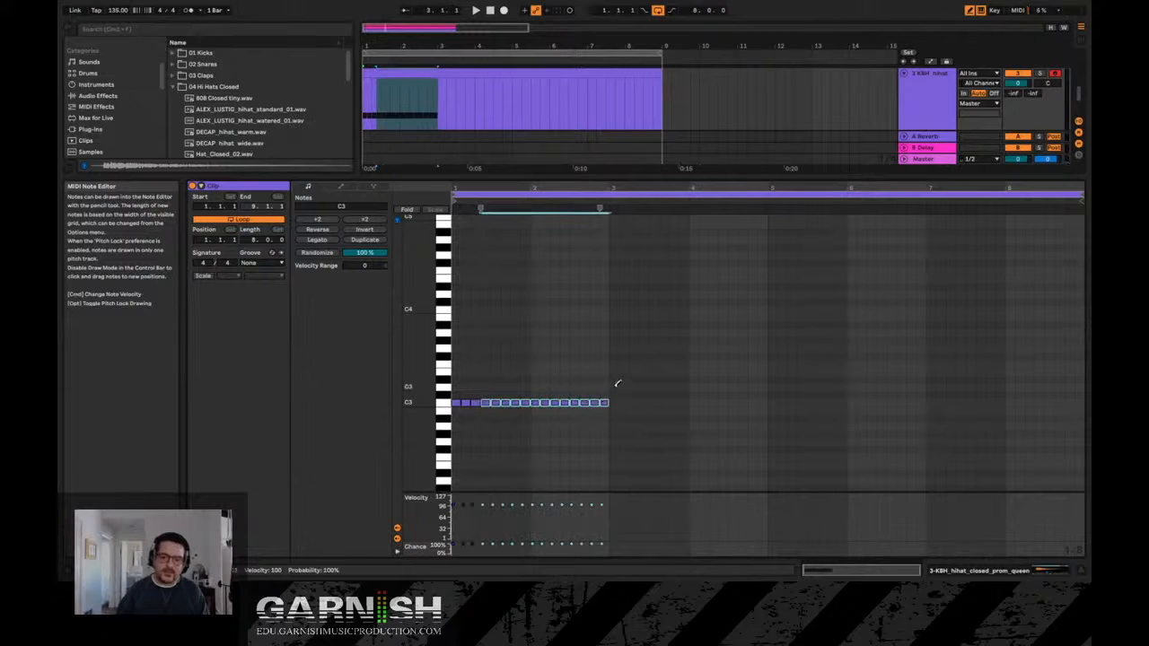
{"action": "left_click", "coordinate": [676, 347]}
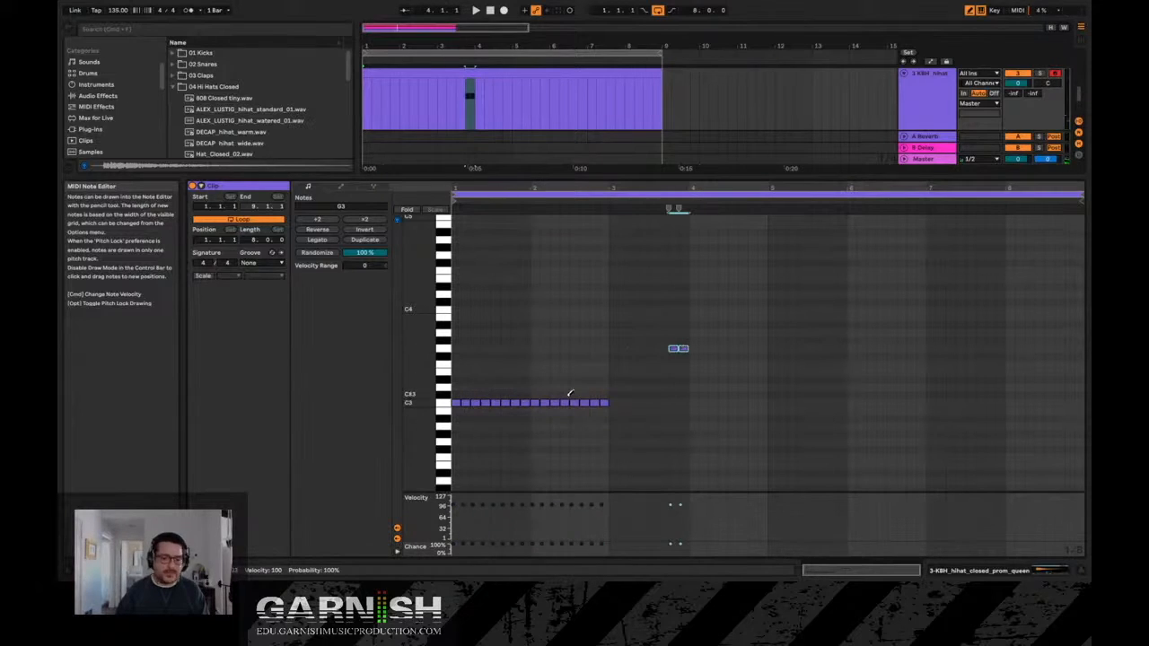
- Audition the hi-hat sample at several pitches from the piano roll keys and play the drawn notes
{"action": "left_click", "coordinate": [446, 274]}
{"action": "left_click", "coordinate": [446, 294]}
{"action": "left_click", "coordinate": [447, 319]}
{"action": "left_click_drag", "start_coordinate": [447, 339], "coordinate": [446, 403]}
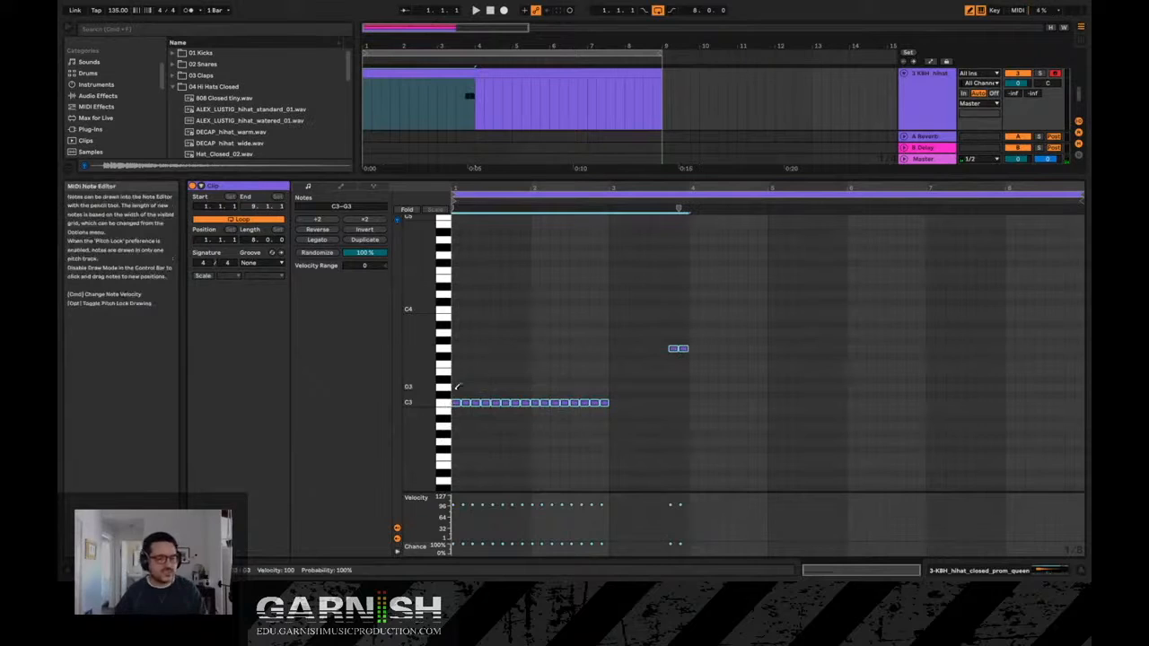
{"action": "key", "text": "space"}
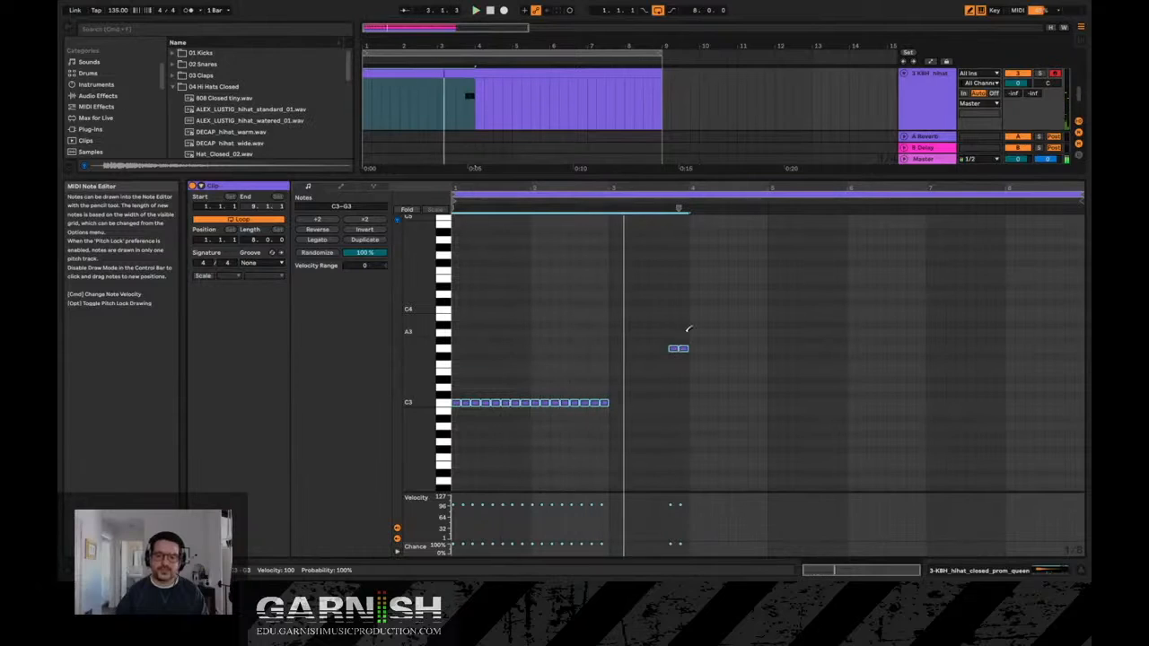
- Leave draw mode and delete all the notes in the hi-hat clip
{"action": "key", "text": "b"}
{"action": "mouse_move", "coordinate": [685, 337]}
{"action": "left_mouse_down"}
{"action": "mouse_move", "coordinate": [577, 392]}
{"action": "mouse_move", "coordinate": [454, 420]}
{"action": "left_mouse_up"}
{"action": "key", "text": "Delete"}
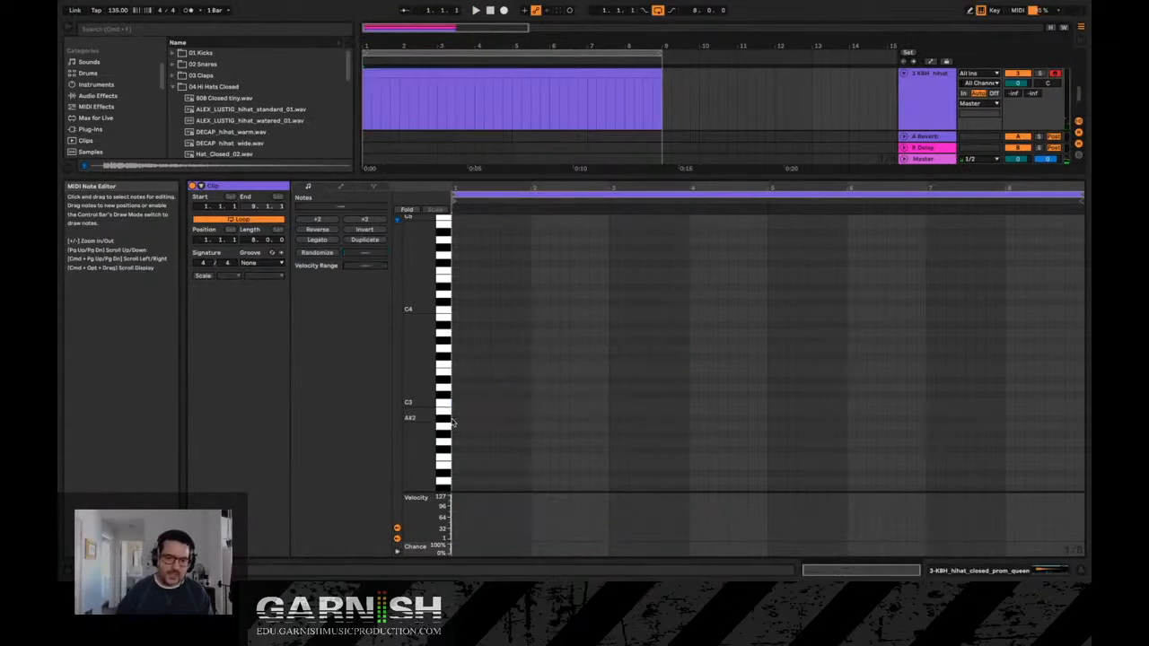
- Add one C3 note stretched across all eight bars of the hi-hat clip and play the track soloed
{"action": "double_click", "coordinate": [456, 405]}
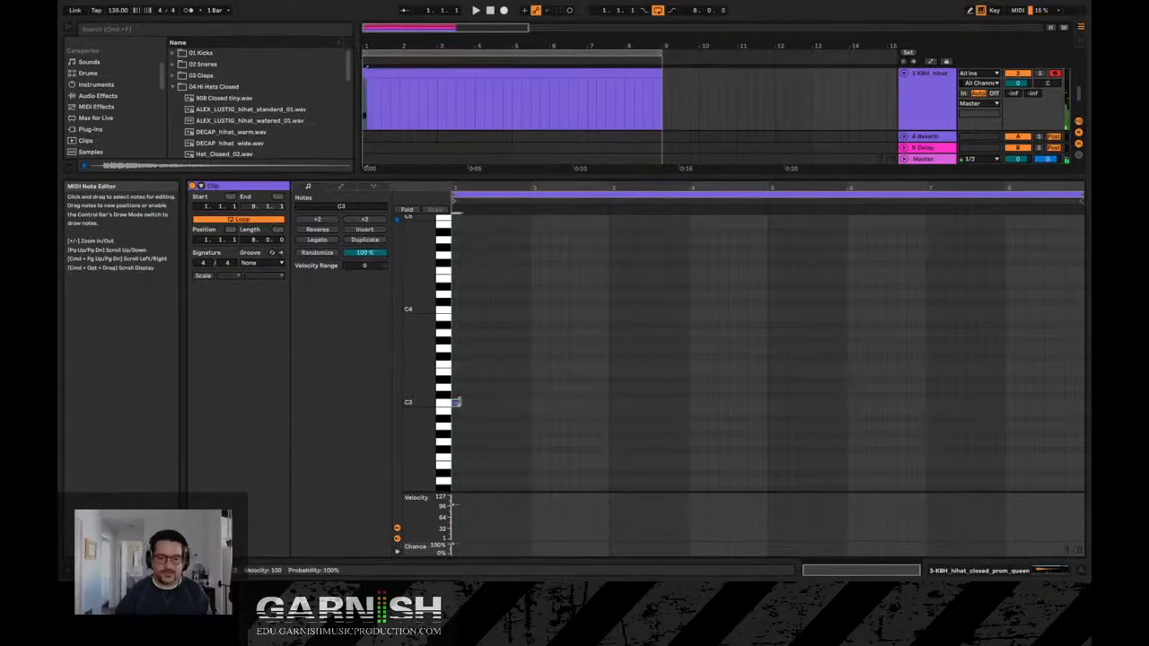
{"action": "left_click_drag", "start_coordinate": [456, 403], "coordinate": [1080, 394]}
{"action": "left_click_drag", "start_coordinate": [758, 177], "coordinate": [758, 355]}
{"action": "left_click", "coordinate": [1041, 194]}
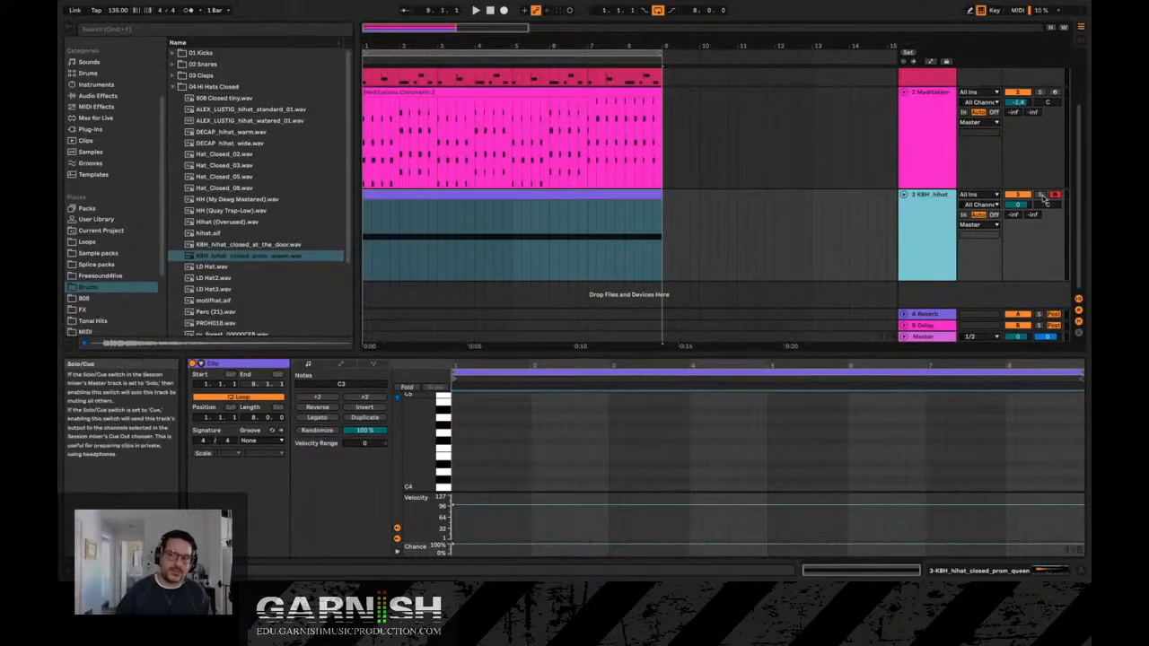
{"action": "key", "text": "space"}
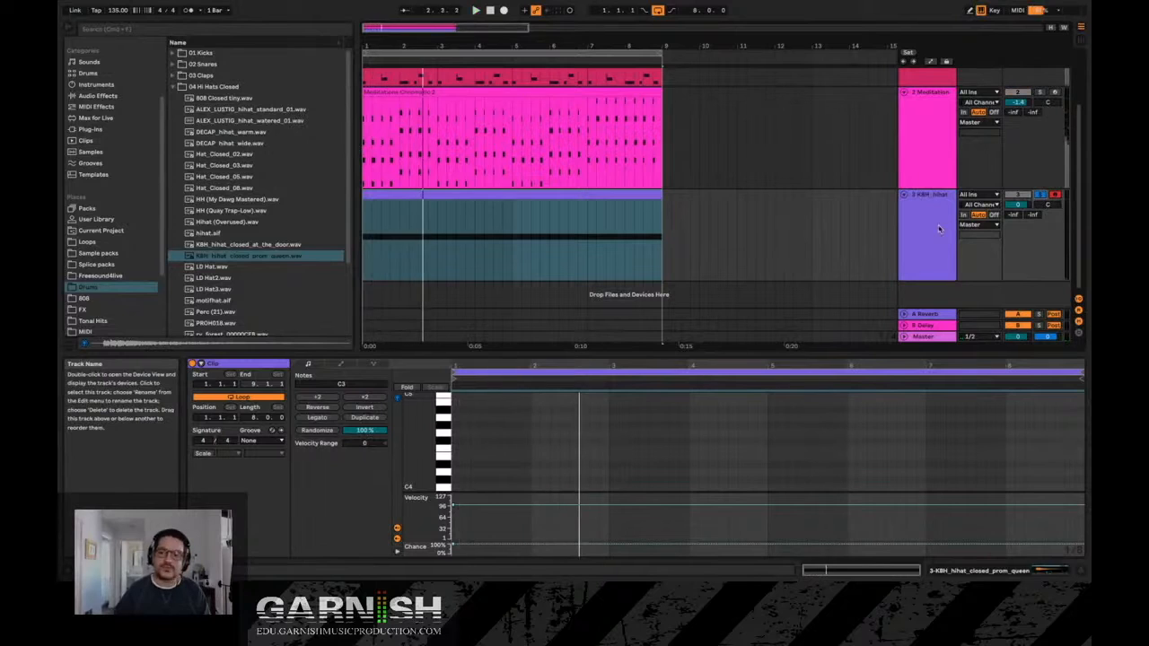
- Add the Arpeggiator MIDI effect in front of the sampler on the hi-hat track
{"action": "double_click", "coordinate": [940, 230]}
{"action": "scroll", "coordinate": [114, 212], "scroll_direction": "up", "scroll_amount": 3}
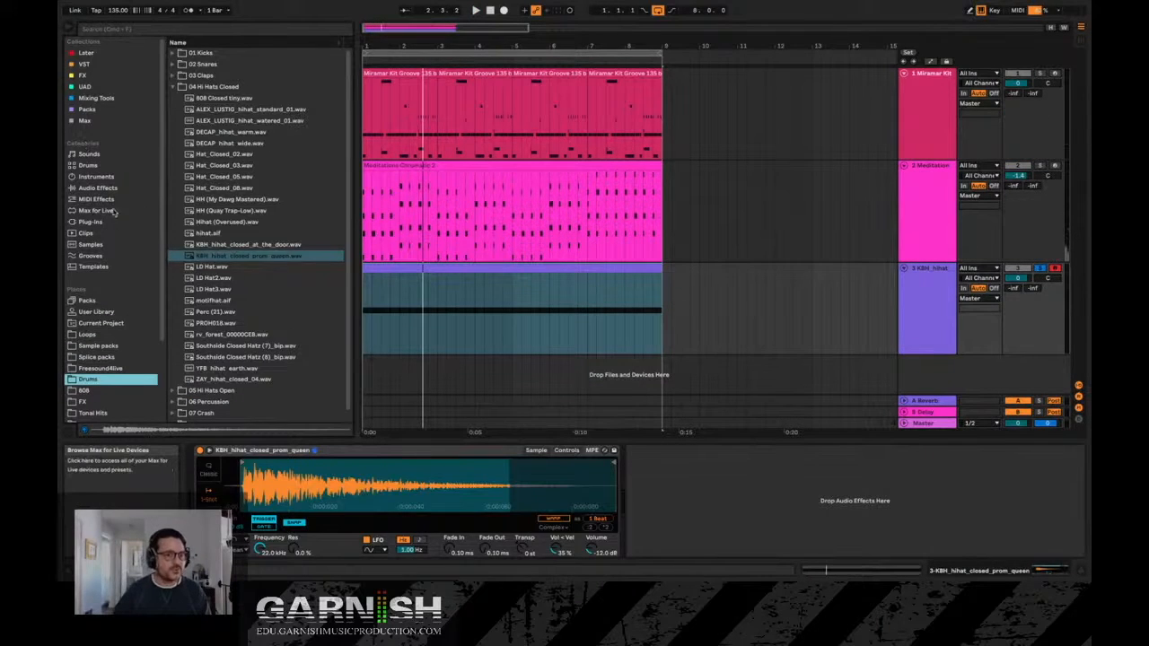
{"action": "left_click", "coordinate": [118, 200]}
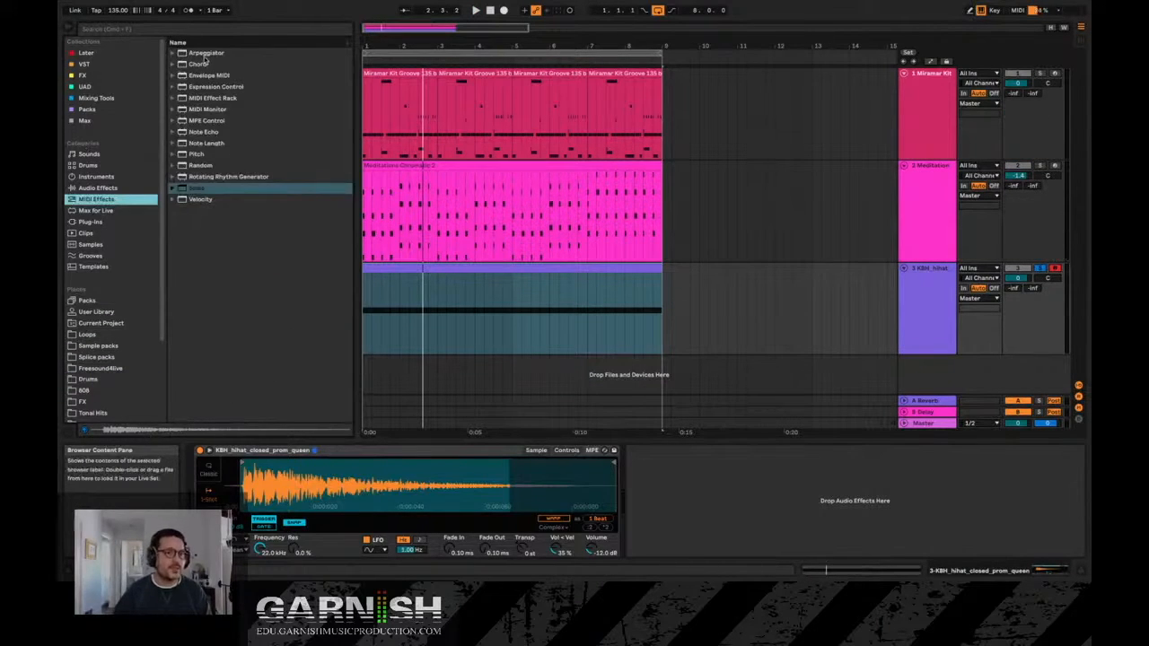
{"action": "left_click_drag", "start_coordinate": [201, 56], "coordinate": [240, 49]}
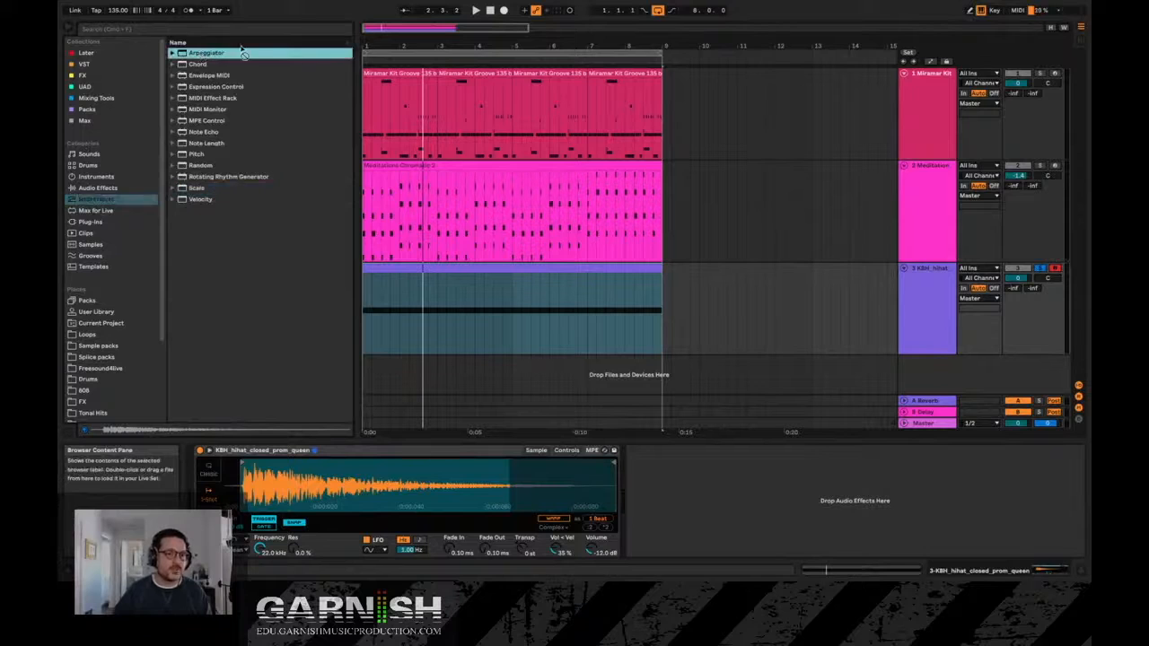
{"action": "left_click_drag", "start_coordinate": [415, 315], "coordinate": [417, 320]}
{"action": "left_click", "coordinate": [418, 320]}
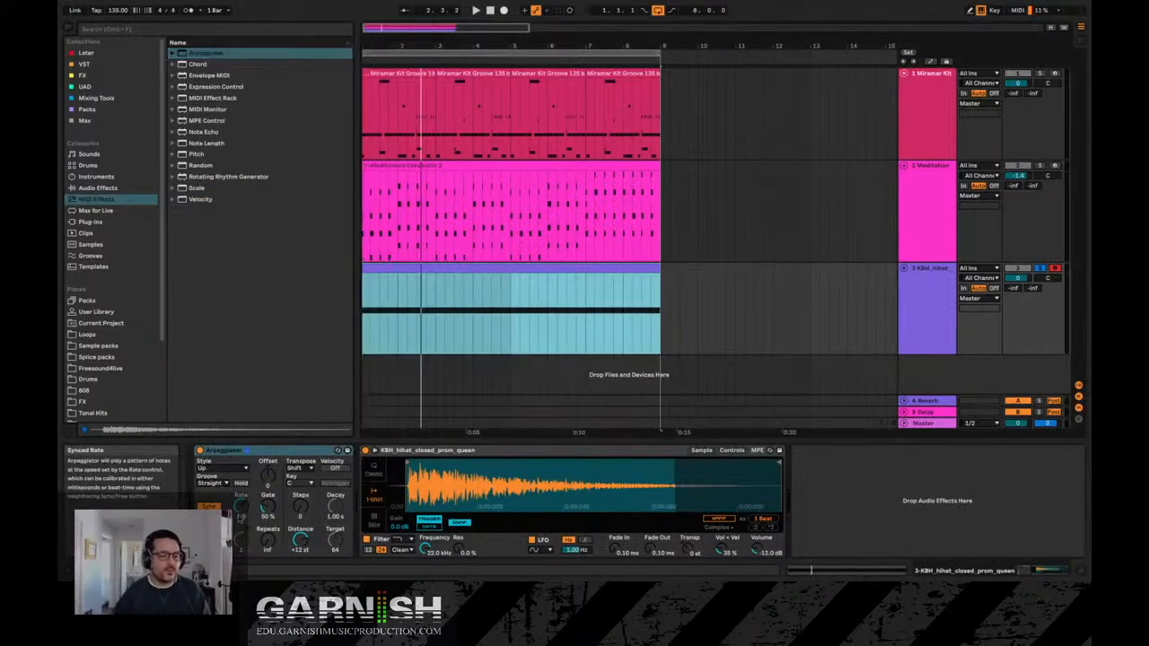
- Play the arpeggiated hi-hat on its own and together with the other tracks
{"action": "left_click", "coordinate": [241, 507]}
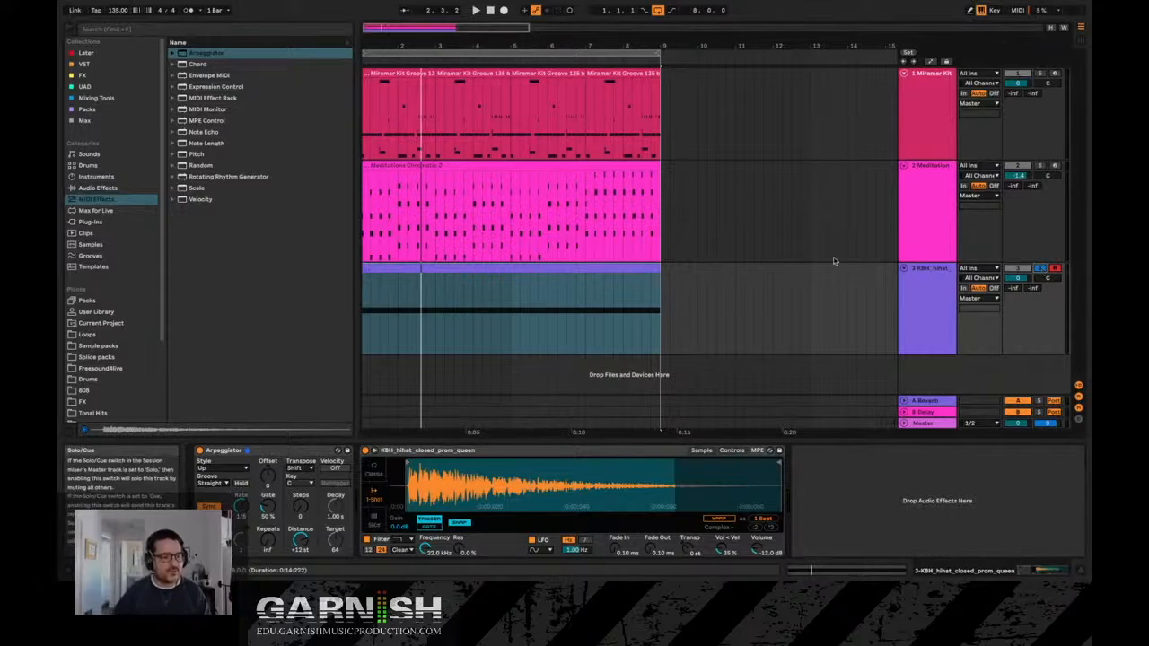
{"action": "key", "text": "space"}
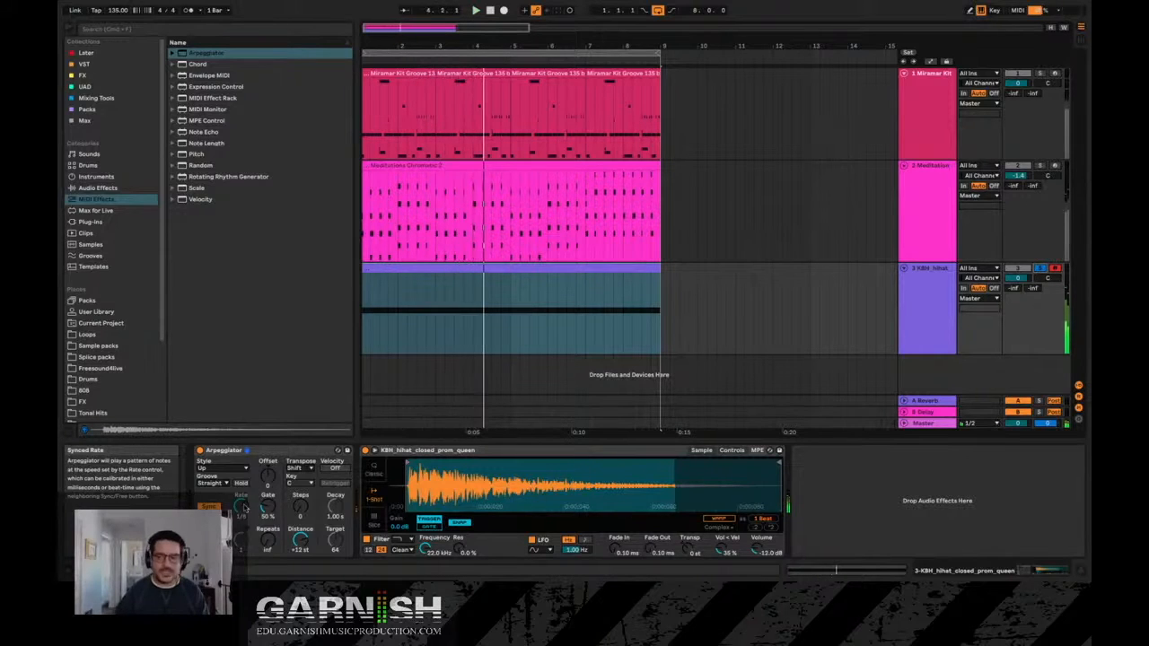
{"action": "key", "text": "space"}
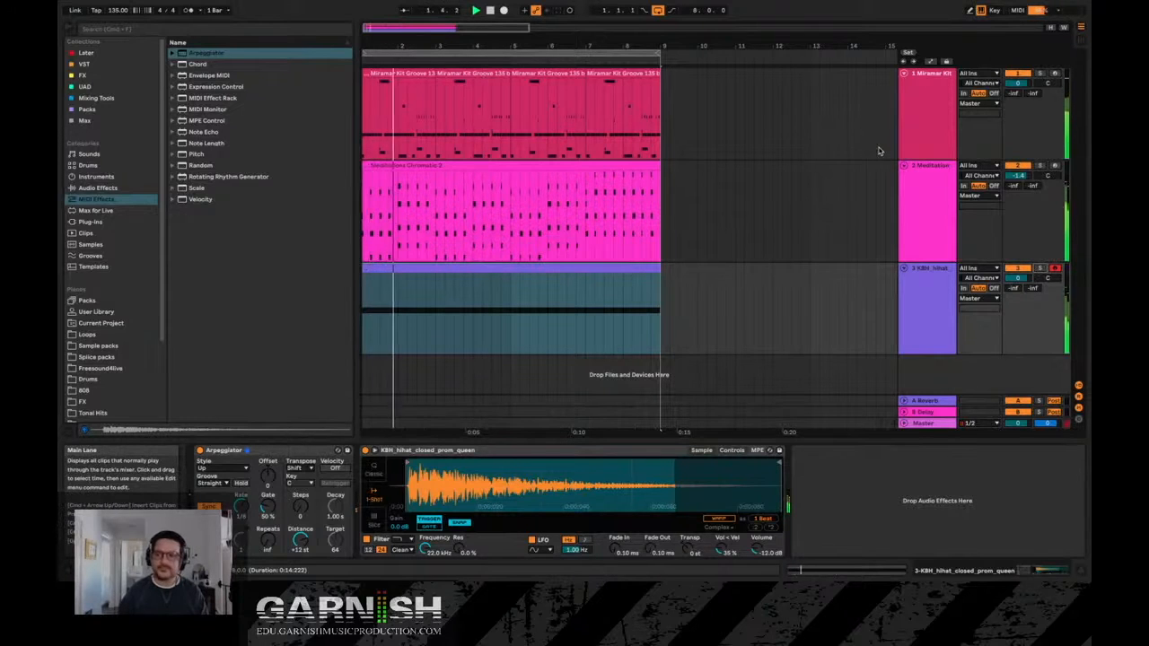
- Consolidate the four Miramar Kit Groove clips into one eight-bar clip
{"action": "left_click", "coordinate": [480, 74]}
{"action": "double_click", "coordinate": [480, 74]}
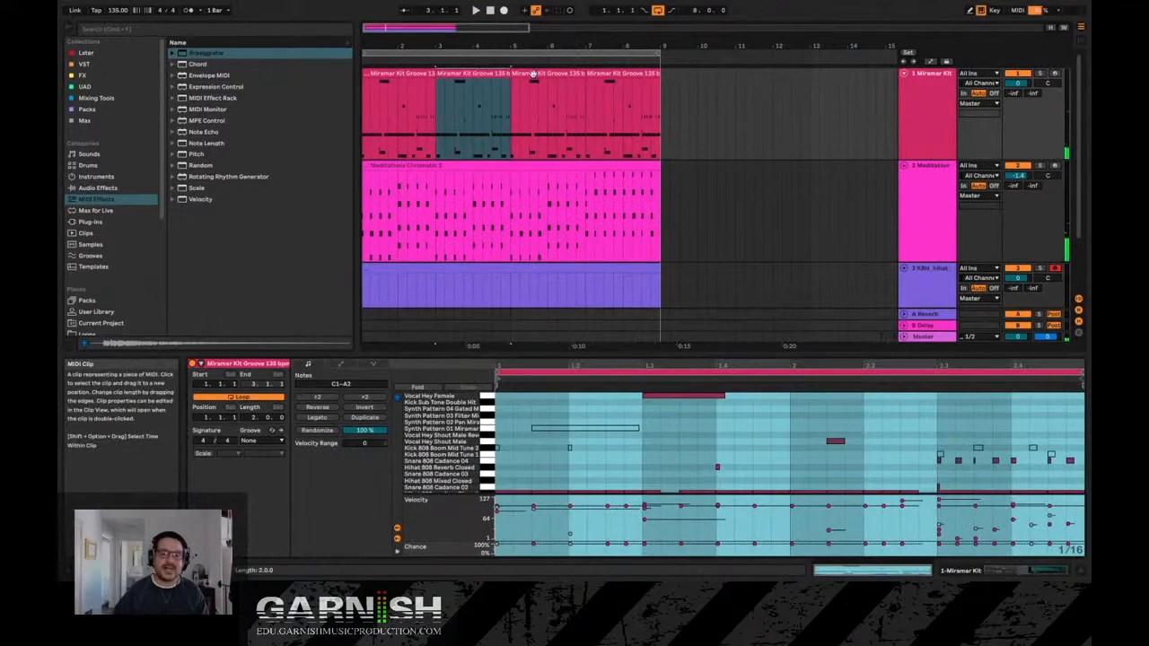
{"action": "left_click_drag", "start_coordinate": [661, 111], "coordinate": [328, 125]}
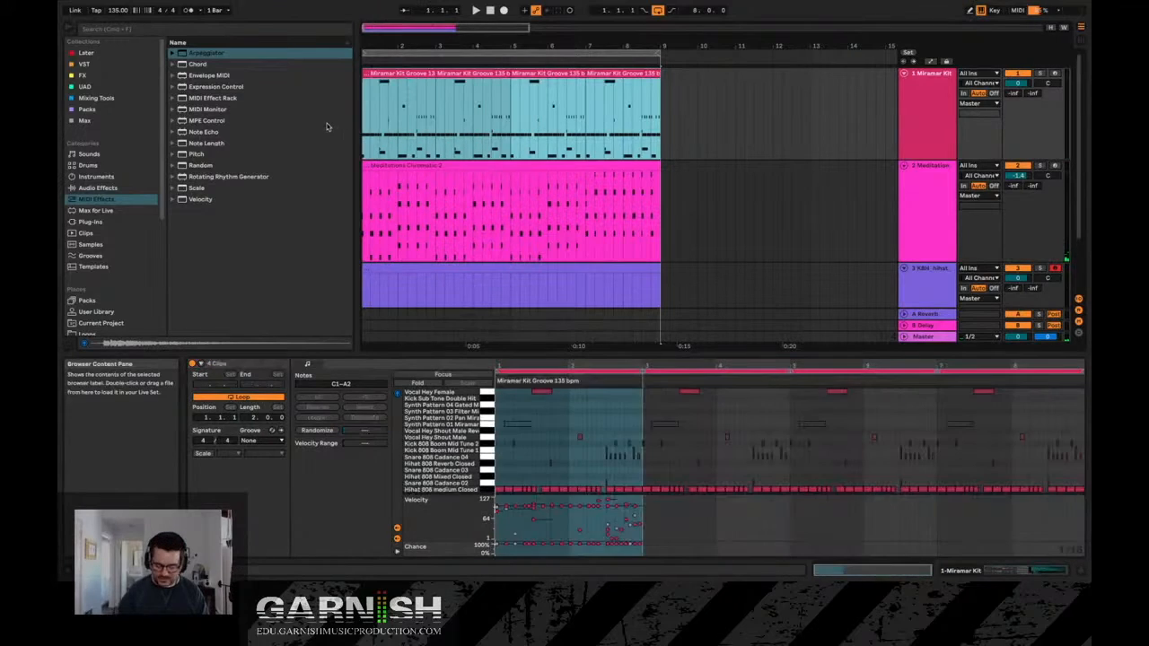
{"action": "key", "text": "super+j"}
- Examine the consolidated drum clip's notes, selecting the Hihat 808 medium Closed notes from bar 1 into bar 7
{"action": "left_click_drag", "start_coordinate": [672, 348], "coordinate": [684, 183]}
{"action": "left_click_drag", "start_coordinate": [495, 404], "coordinate": [650, 430]}
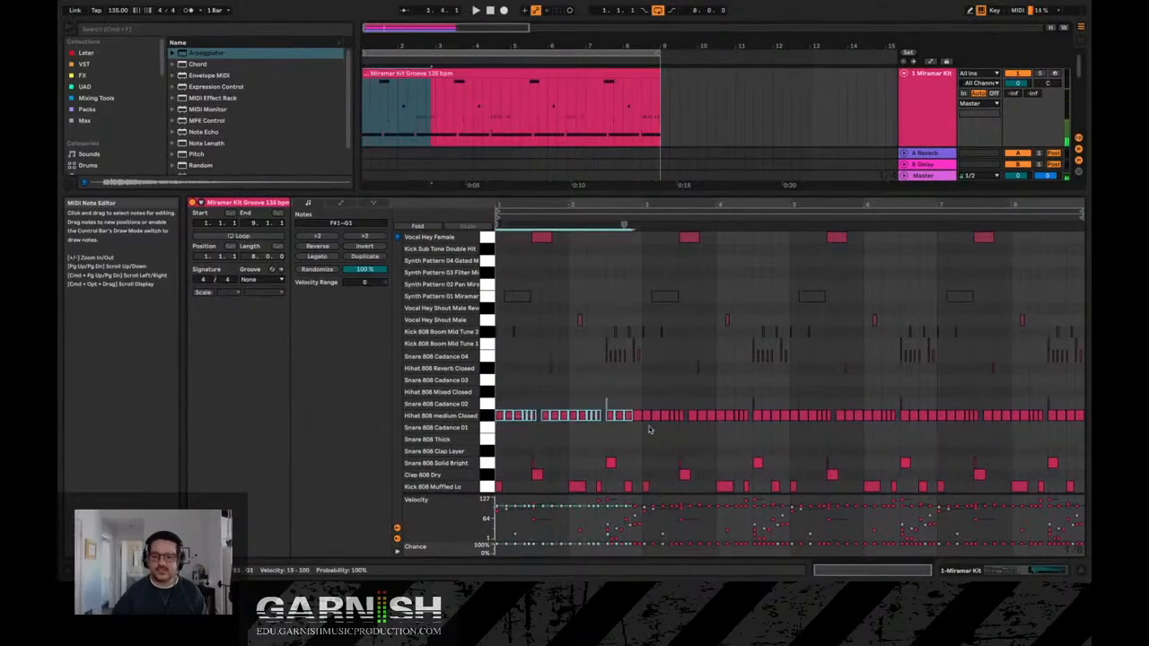
{"action": "left_click_drag", "start_coordinate": [968, 435], "coordinate": [497, 413]}
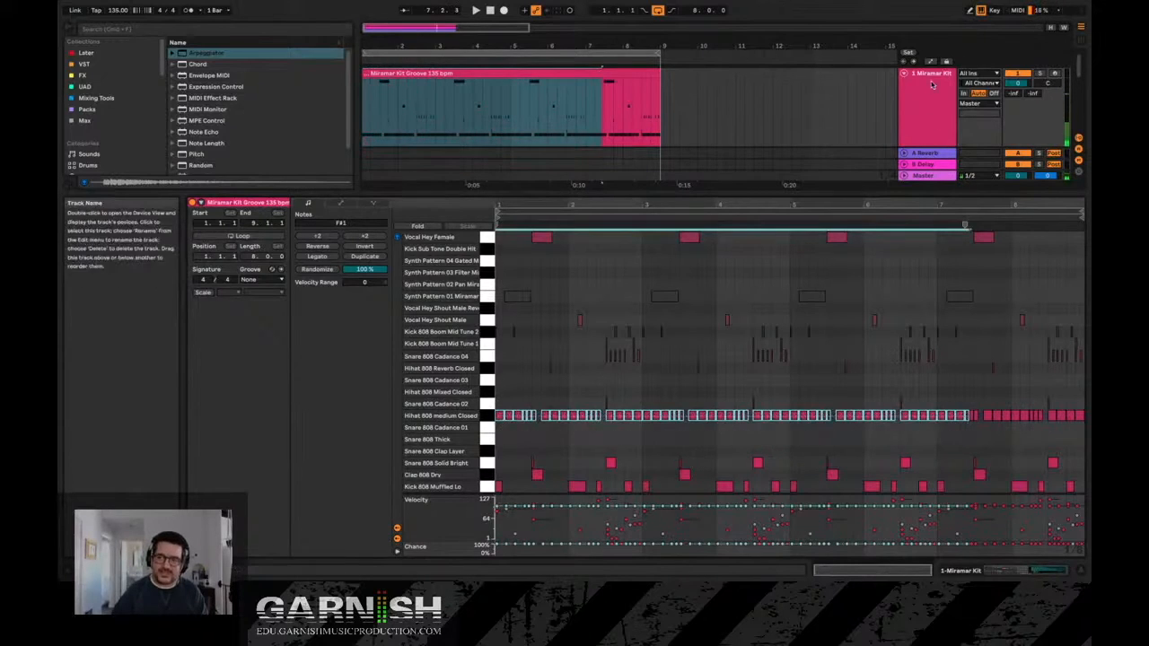
- Mute the Hihat 808 Mixed pad in the Miramar Kit drum rack and start playback
{"action": "double_click", "coordinate": [931, 84]}
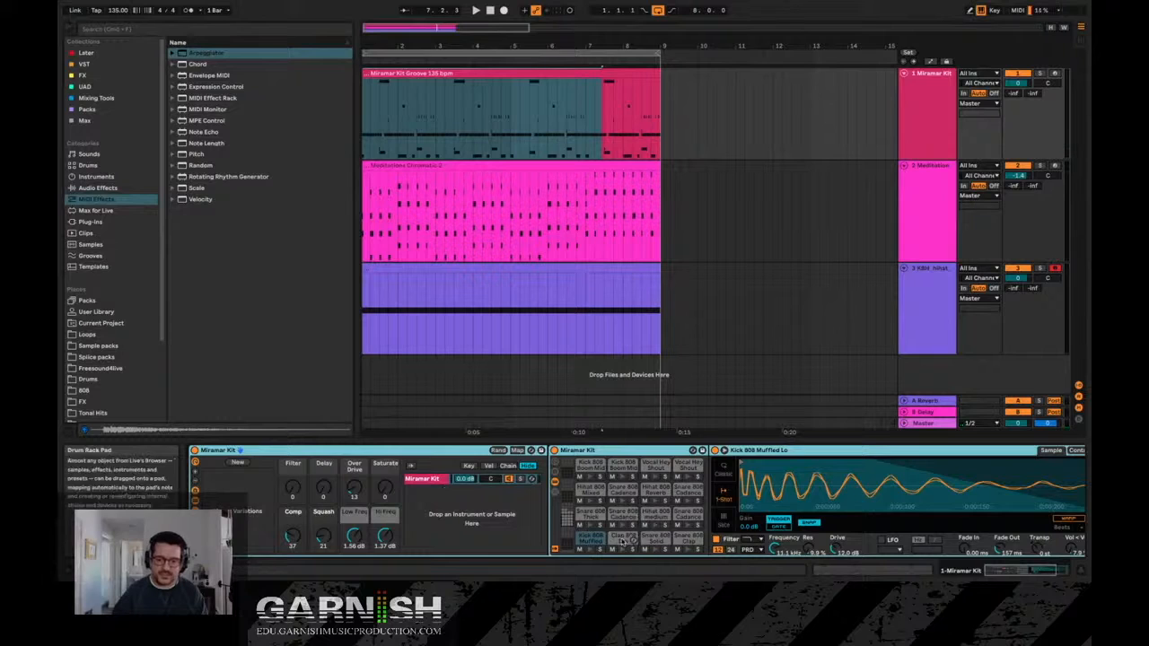
{"action": "left_click", "coordinate": [589, 501]}
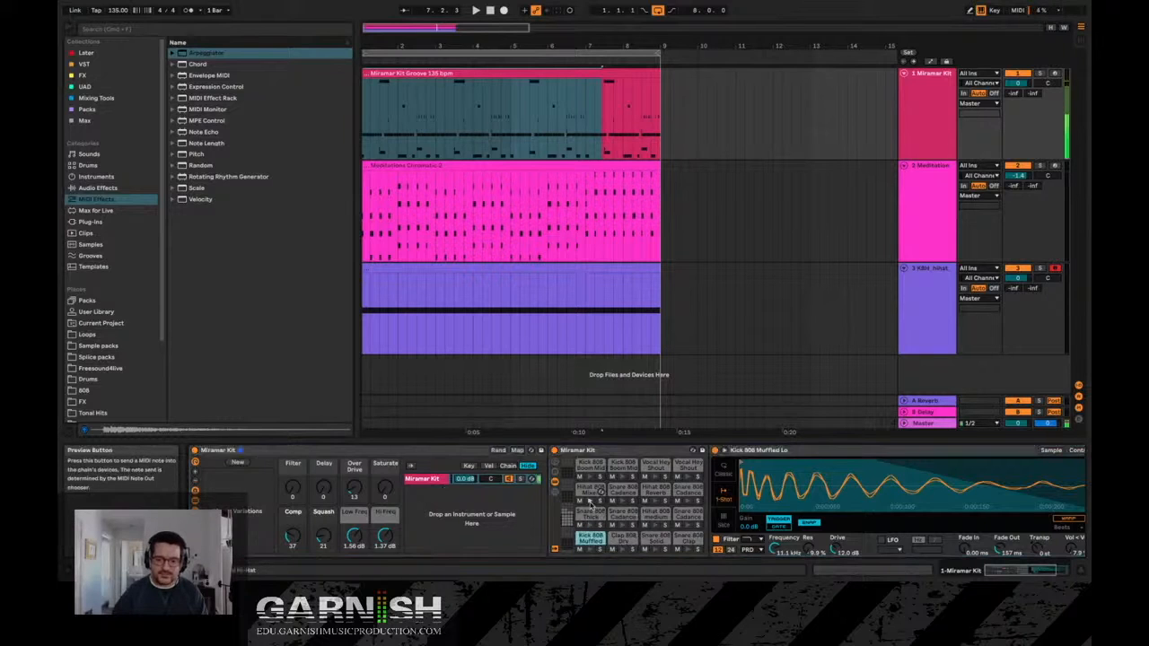
{"action": "key", "text": "space"}
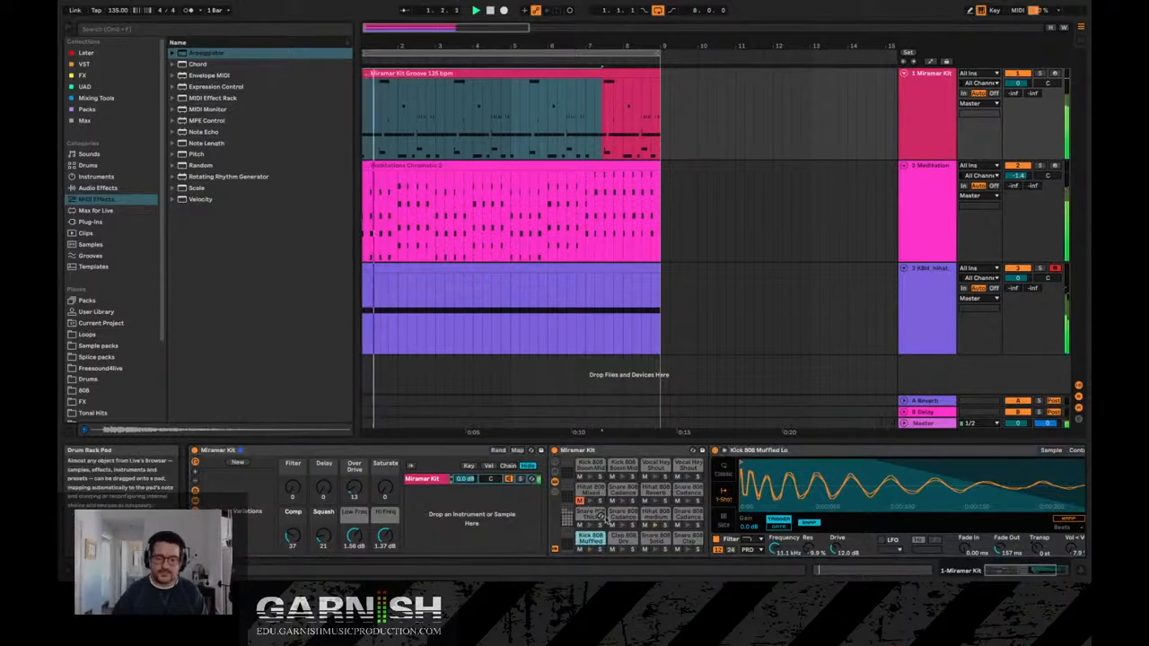
- Compare the hi-hat track soloed and in the full mix, and bring up the Miramar Kit's devices
{"action": "left_click", "coordinate": [928, 294]}
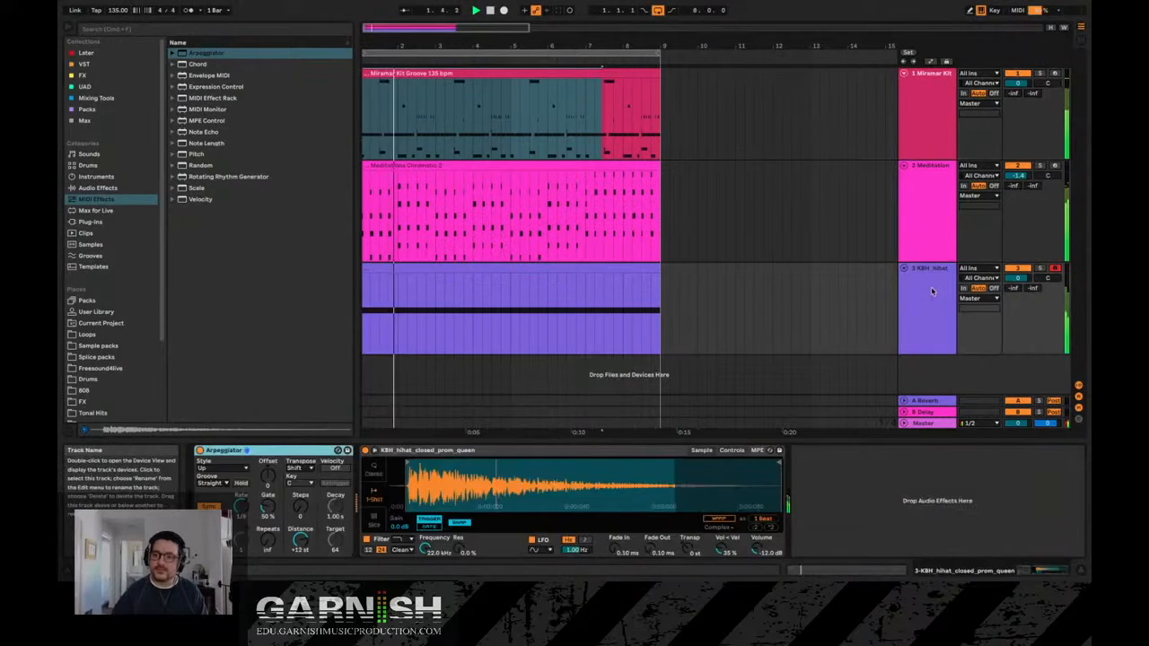
{"action": "left_click", "coordinate": [1040, 269]}
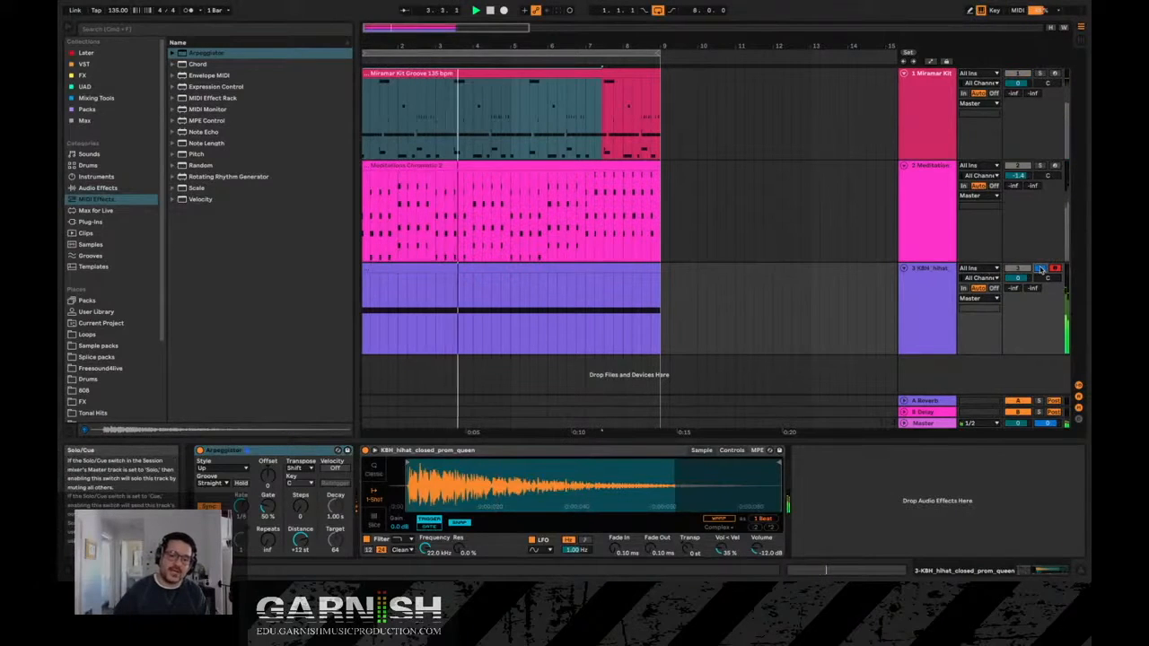
{"action": "left_click", "coordinate": [1040, 269]}
{"action": "left_click", "coordinate": [931, 105]}
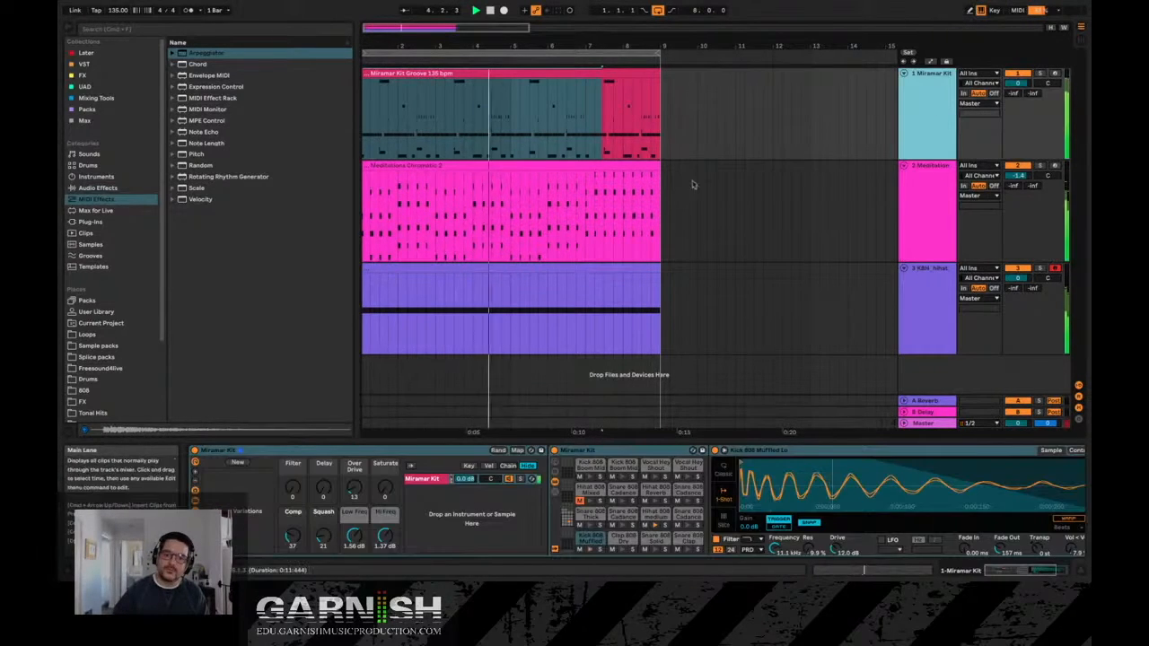
- Mute the Hihat 808 medium Closed pad in the Miramar Kit and bring up the KBH_hihat track's devices
{"action": "left_click", "coordinate": [644, 525]}
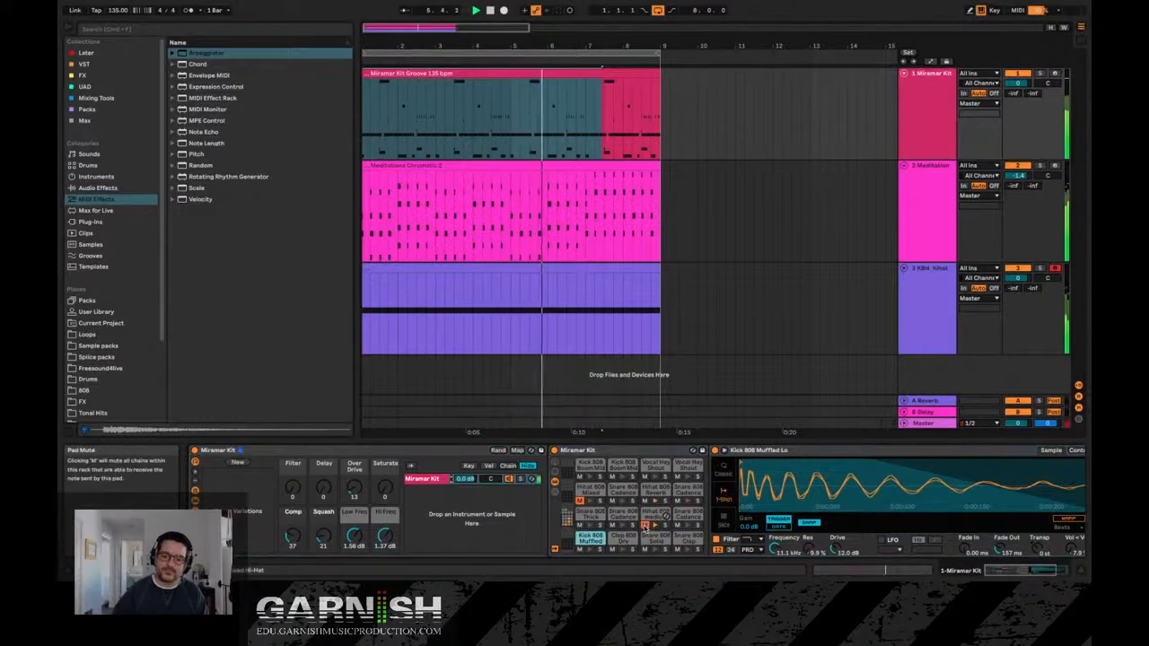
{"action": "left_click", "coordinate": [928, 305]}
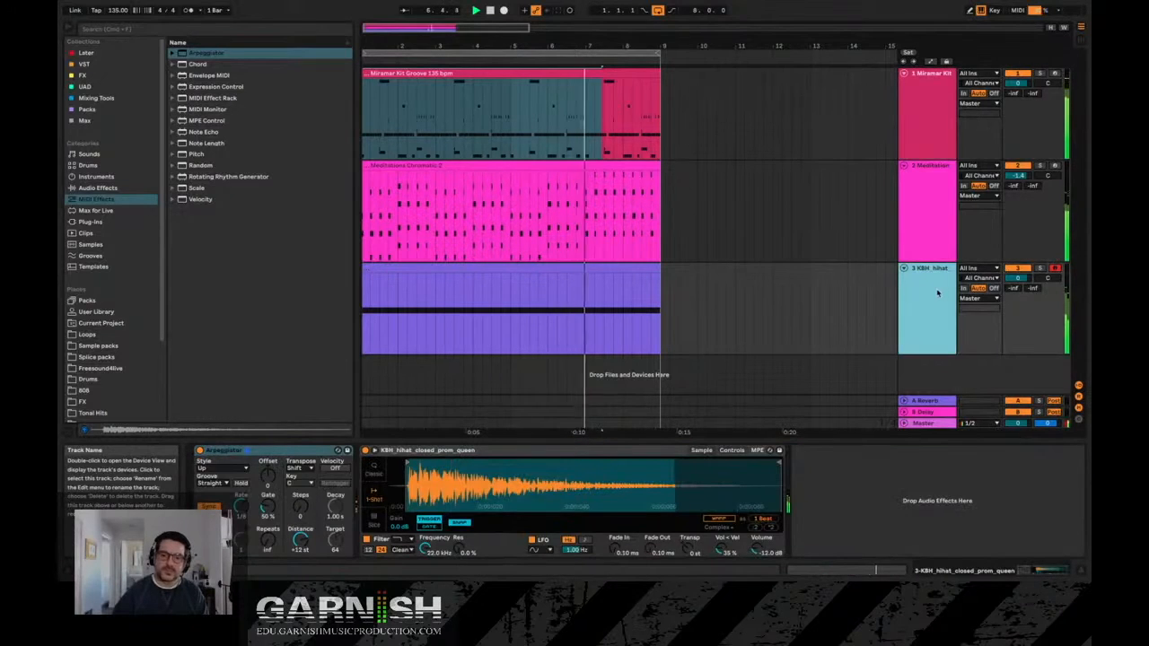
{"action": "left_click", "coordinate": [564, 271]}
- Audition the hi-hat Arpeggiator at a 1/16 rate with the Swing 8 groove, and set its rate to 1/12 and steps to 1
{"action": "left_click", "coordinate": [240, 508]}
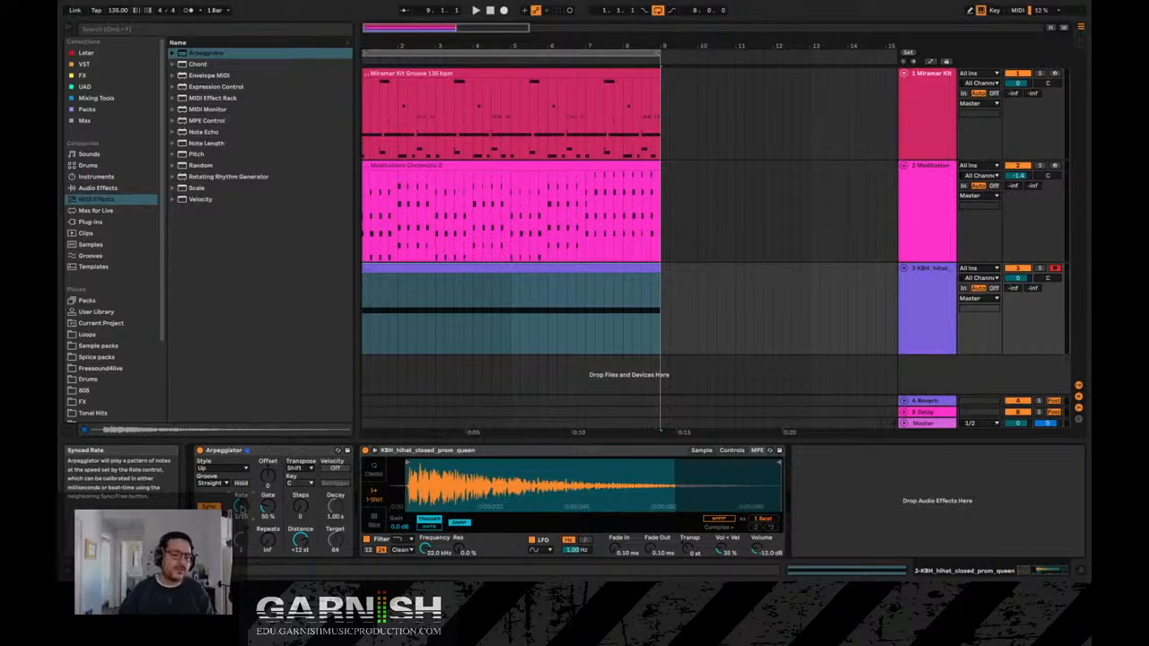
{"action": "key", "text": "space"}
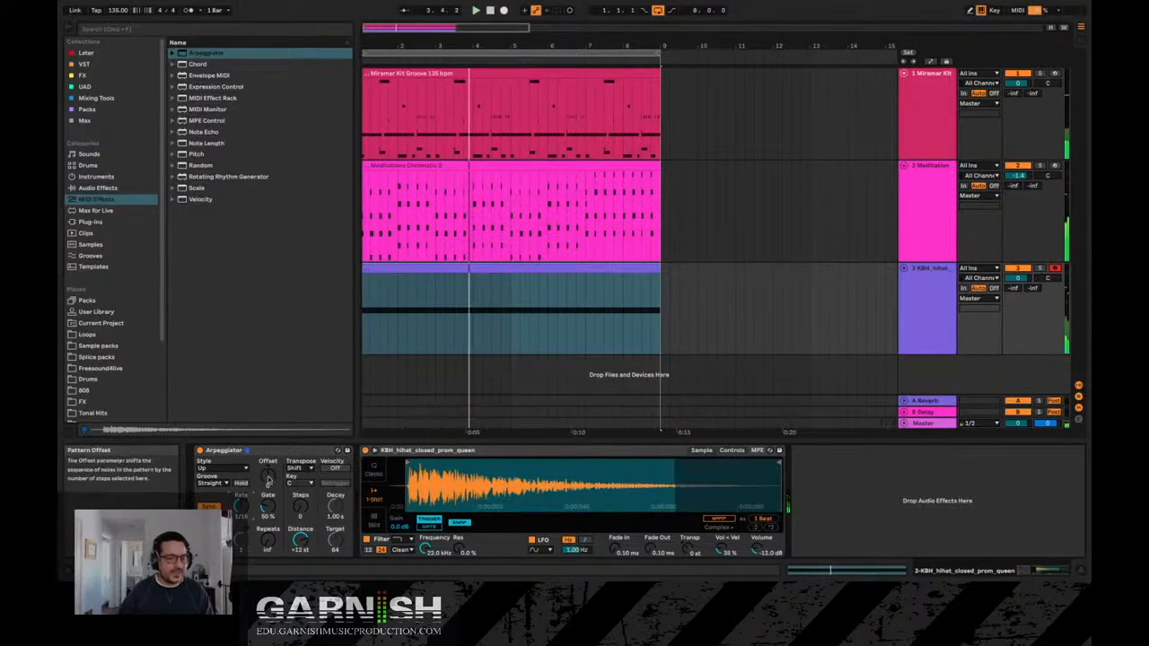
{"action": "left_click", "coordinate": [214, 483]}
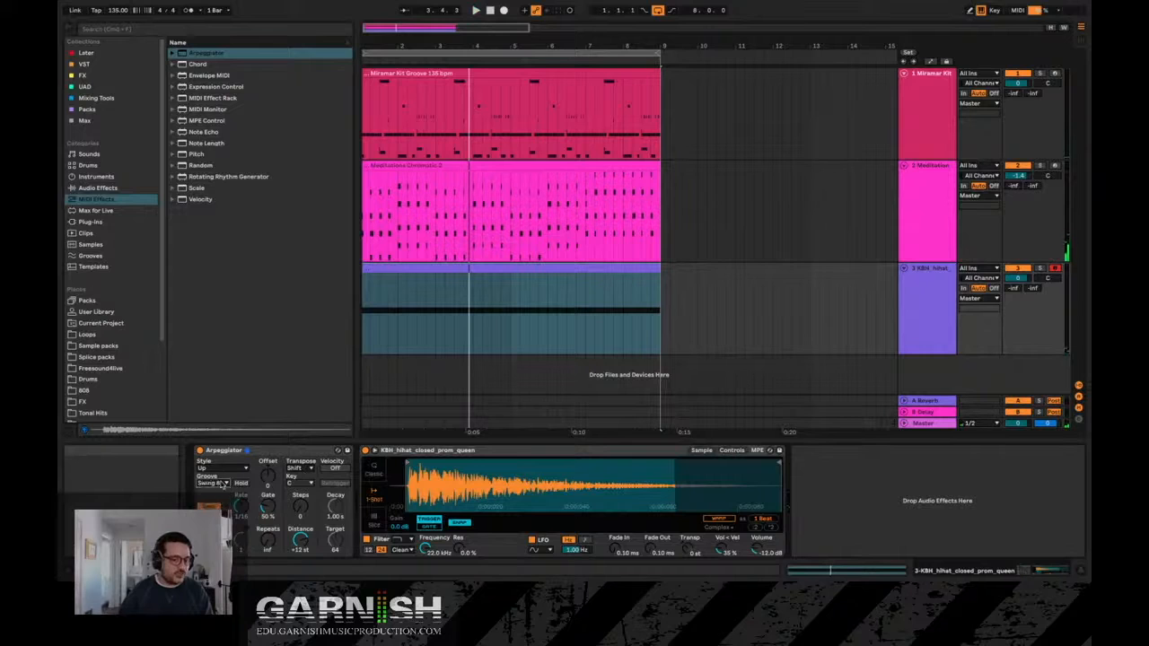
{"action": "key", "text": "space"}
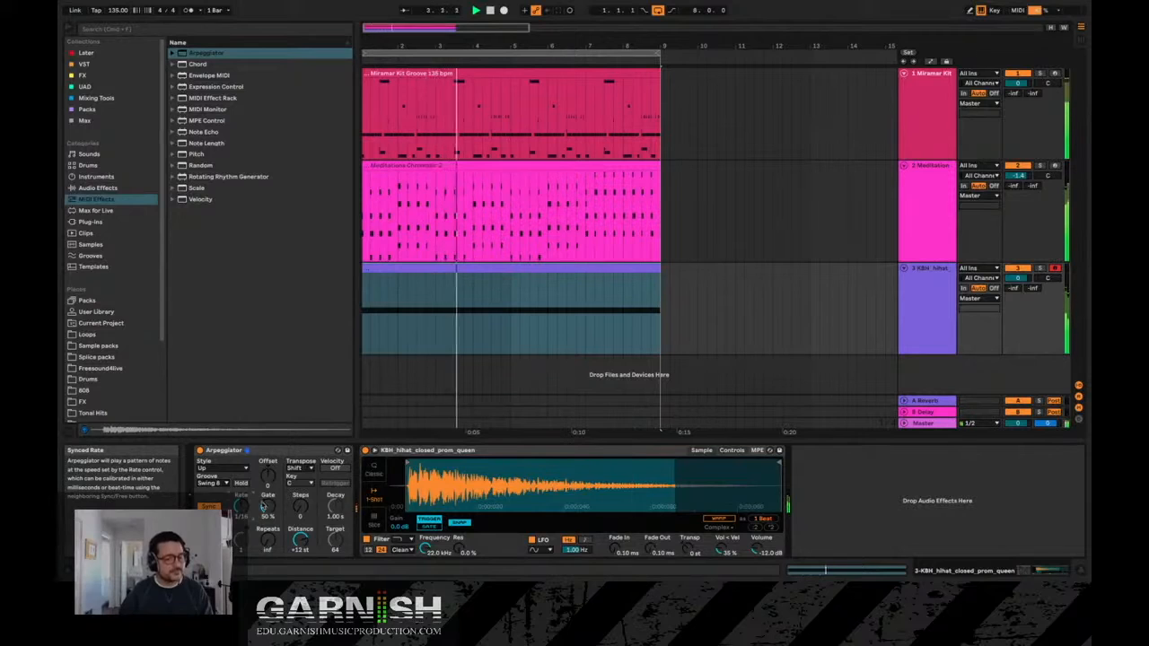
{"action": "left_click_drag", "start_coordinate": [300, 507], "coordinate": [300, 494]}
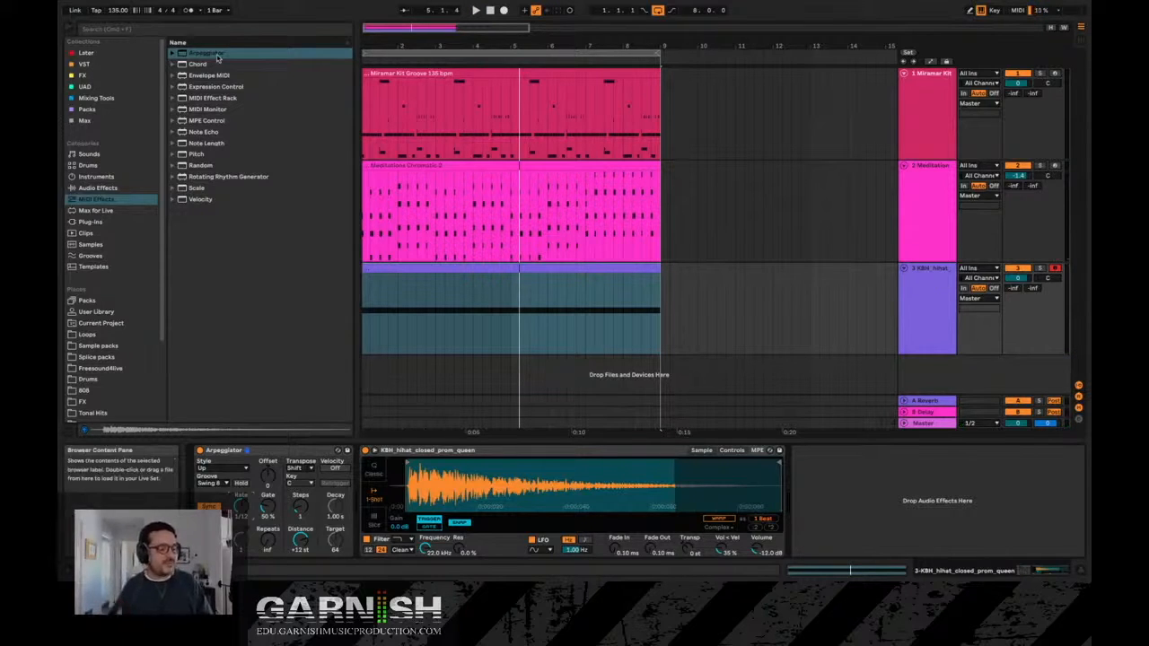
{"action": "left_click", "coordinate": [116, 189]}
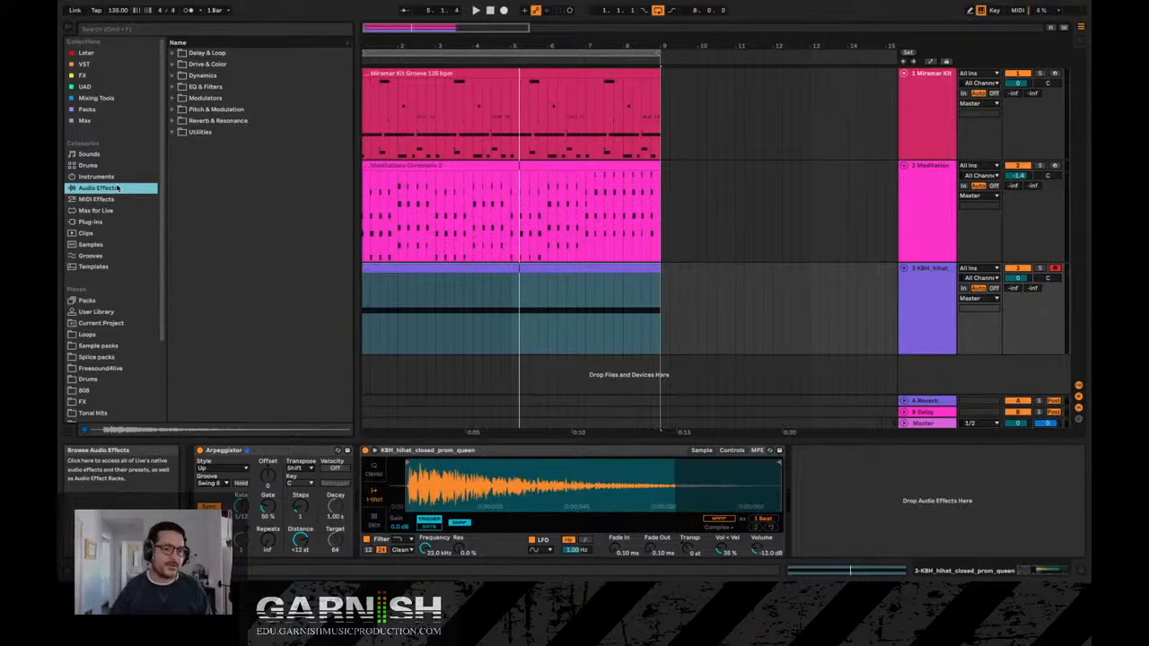
{"action": "left_click", "coordinate": [115, 199]}
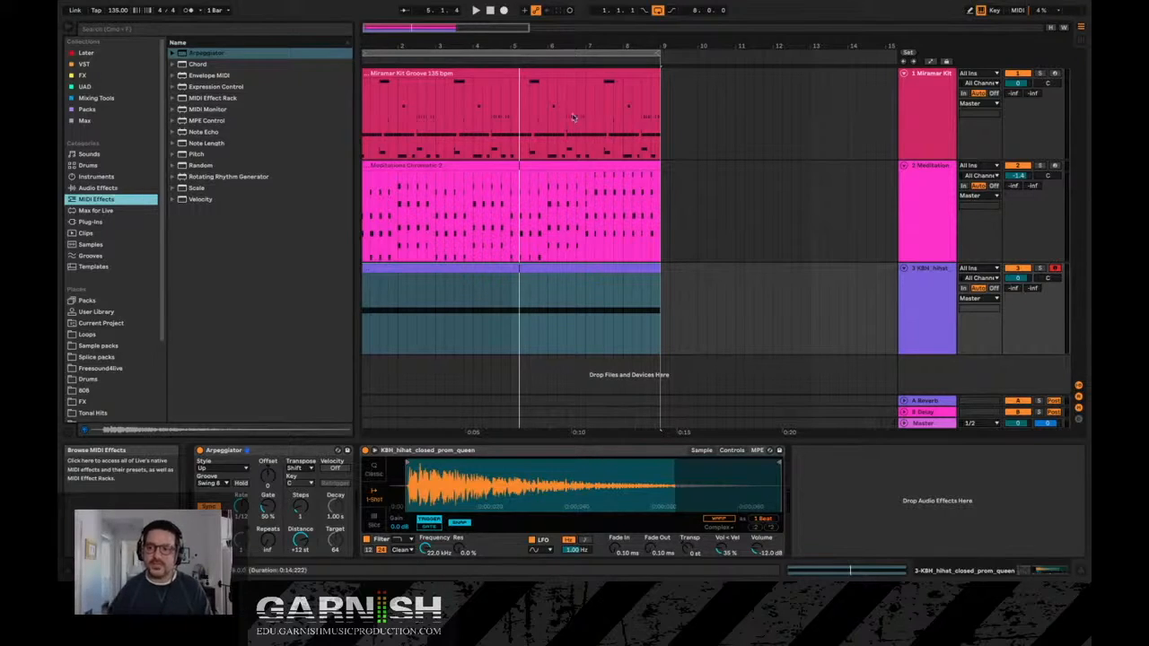
- Examine the notes of the Meditations Chromatic clip and bring up that track's devices
{"action": "left_click", "coordinate": [377, 161]}
{"action": "double_click", "coordinate": [379, 179]}
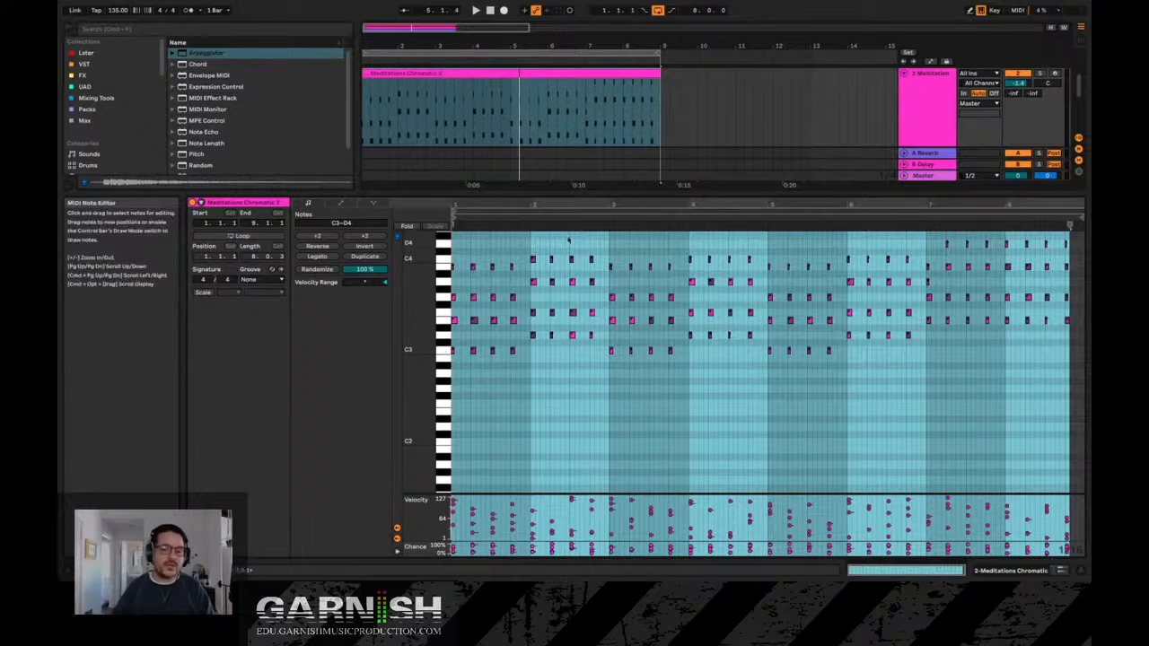
{"action": "left_click", "coordinate": [617, 186]}
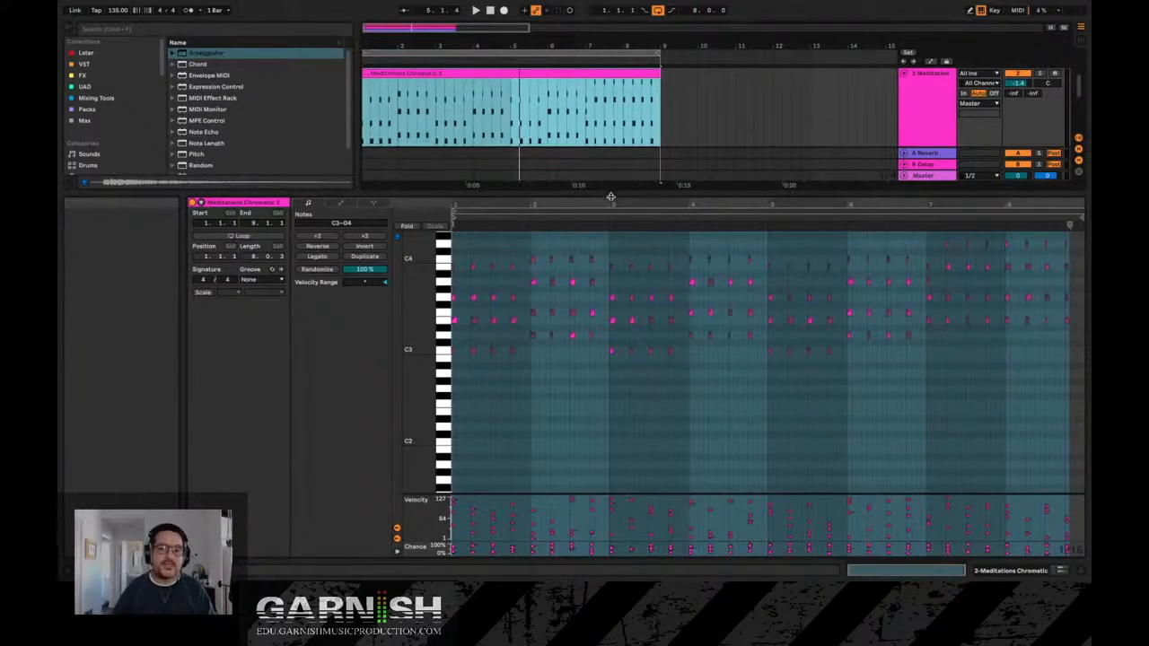
{"action": "left_click_drag", "start_coordinate": [611, 194], "coordinate": [619, 329]}
{"action": "double_click", "coordinate": [918, 120]}
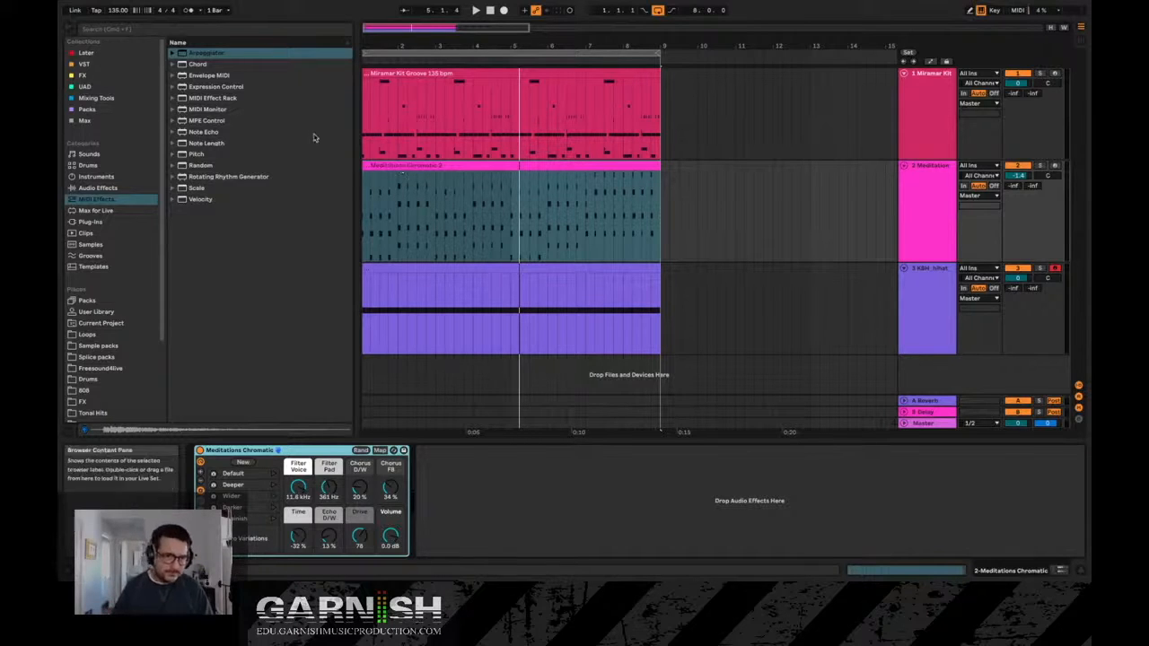
- Find the Minor preset of the Scale MIDI effect and load it ahead of the Meditations Chromatic instrument
{"action": "left_click", "coordinate": [198, 188]}
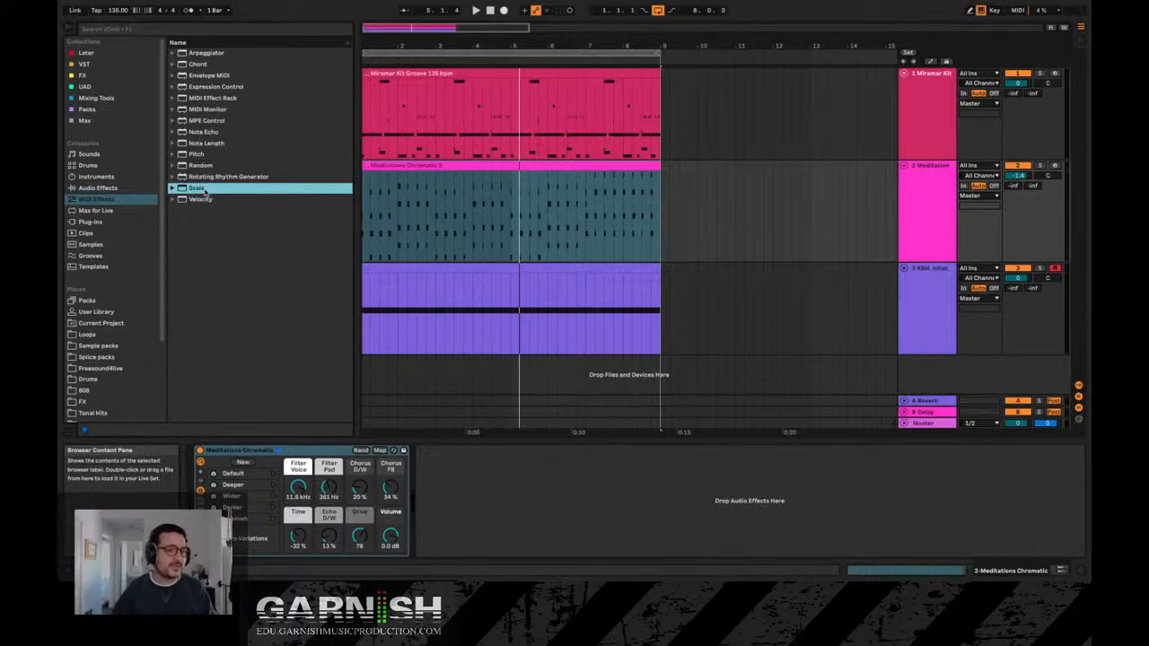
{"action": "left_click", "coordinate": [172, 189]}
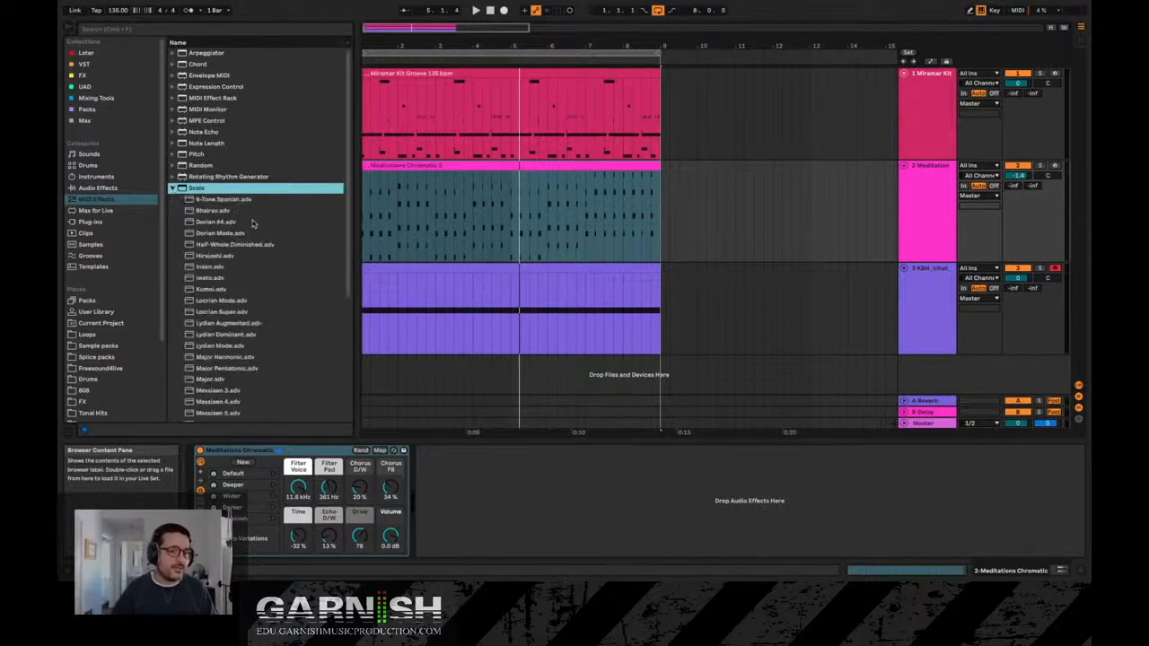
{"action": "scroll", "coordinate": [259, 229], "scroll_direction": "down", "scroll_amount": 5}
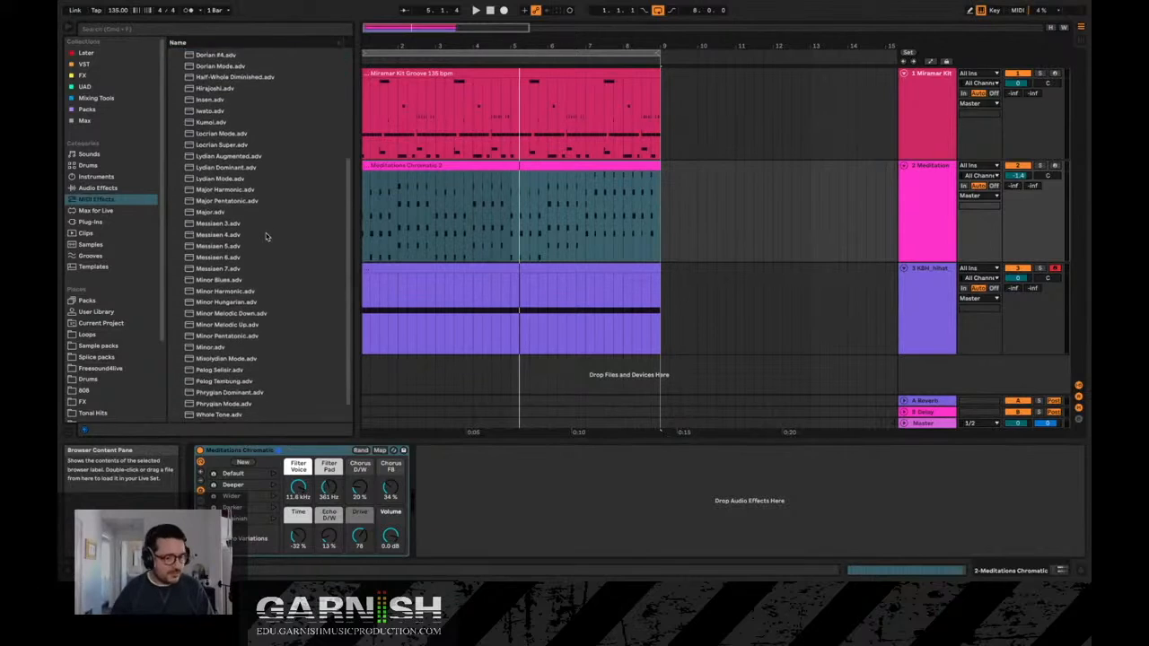
{"action": "scroll", "coordinate": [265, 236], "scroll_direction": "down", "scroll_amount": 1}
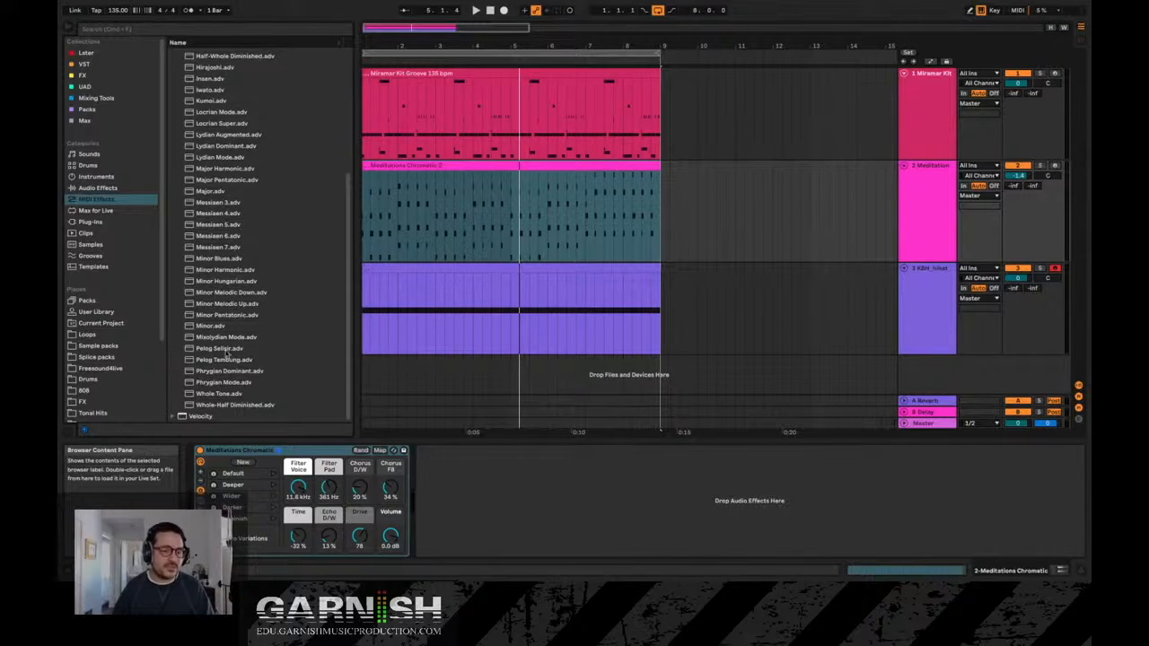
{"action": "left_click", "coordinate": [210, 327]}
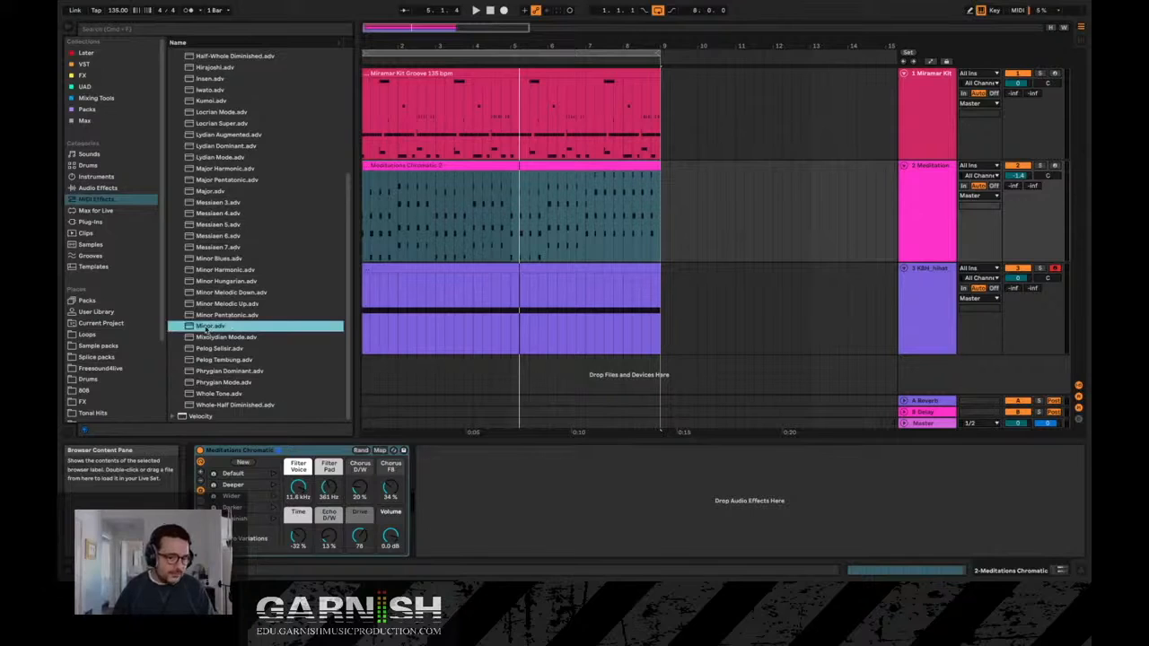
{"action": "double_click", "coordinate": [205, 328]}
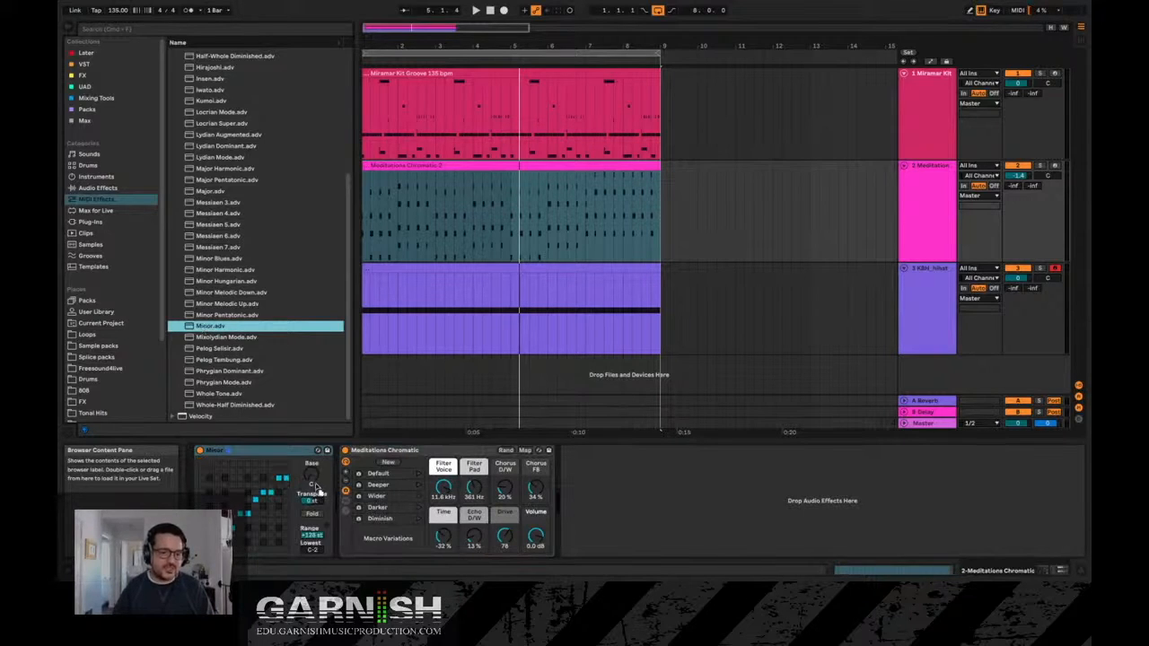
{"action": "left_click", "coordinate": [259, 454]}
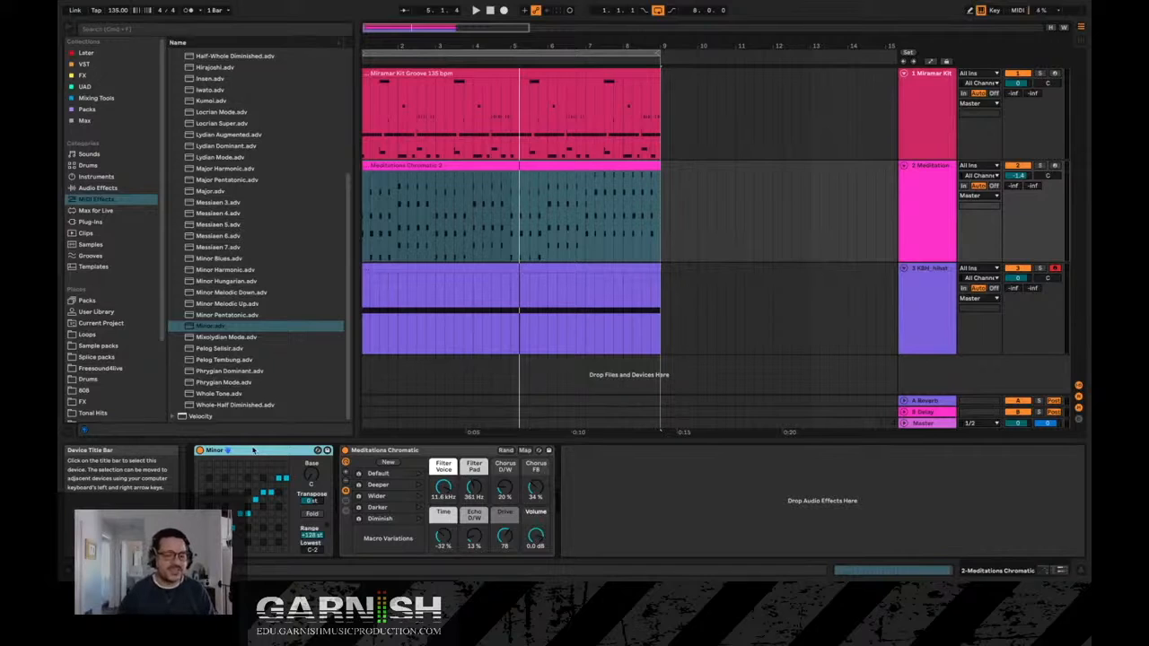
- Play the Meditations Chromatic clip through the Minor scale device to hear its effect on the chords
{"action": "left_click", "coordinate": [311, 480]}
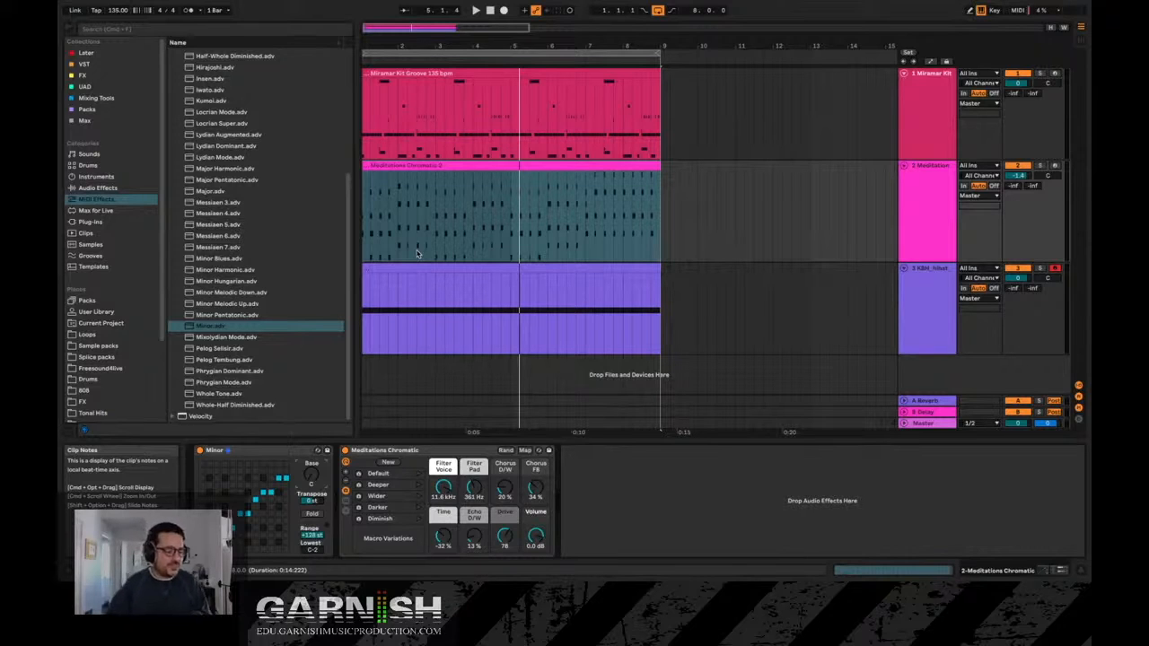
{"action": "left_click", "coordinate": [280, 451]}
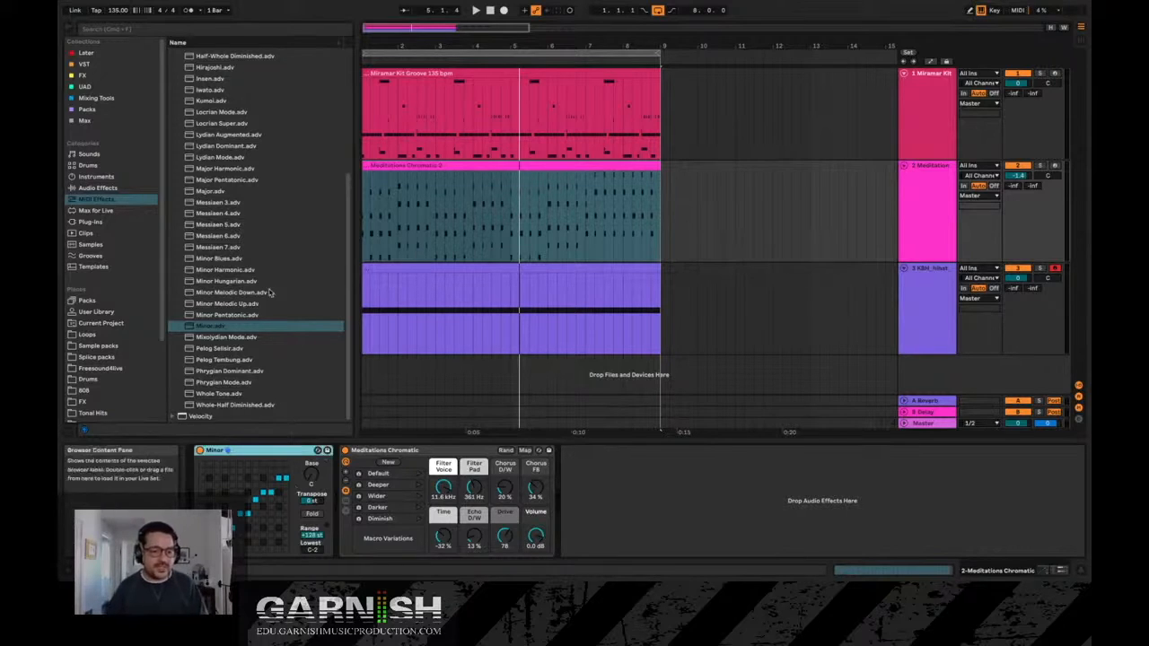
{"action": "left_click", "coordinate": [364, 210]}
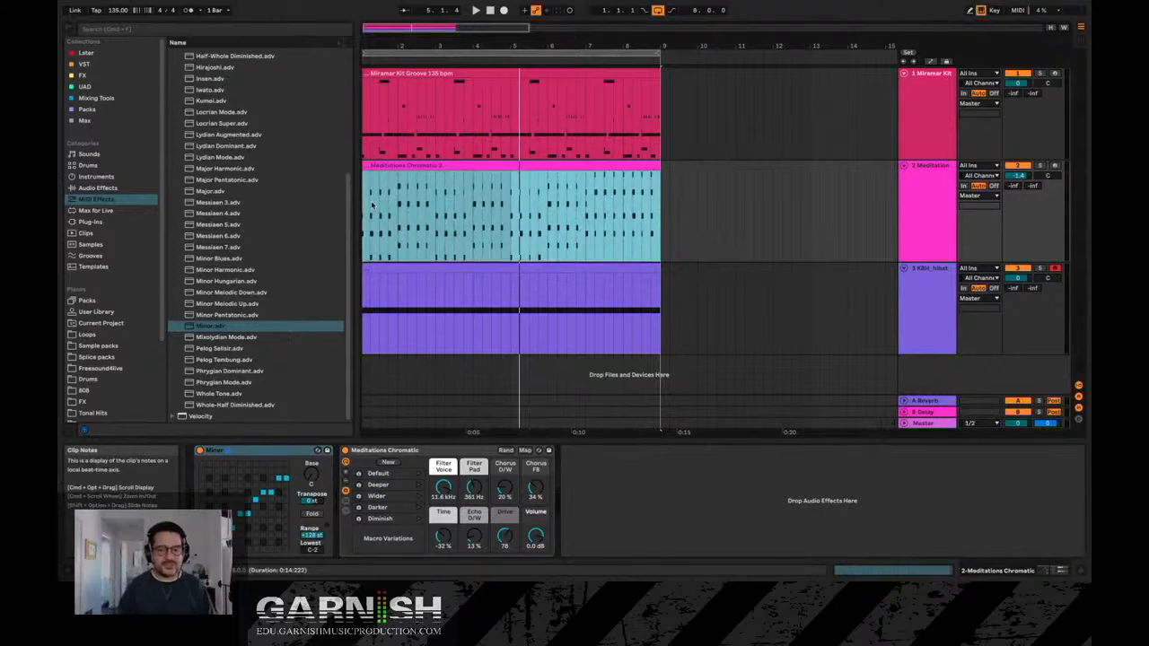
{"action": "key", "text": "space"}
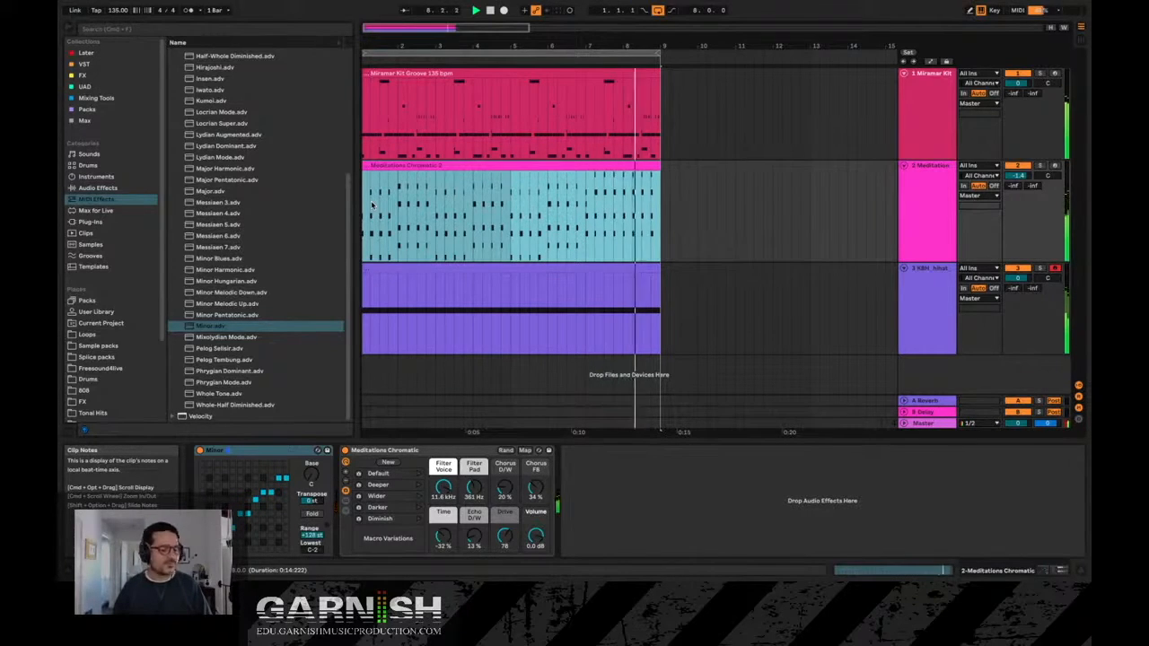
{"action": "key", "text": "space"}
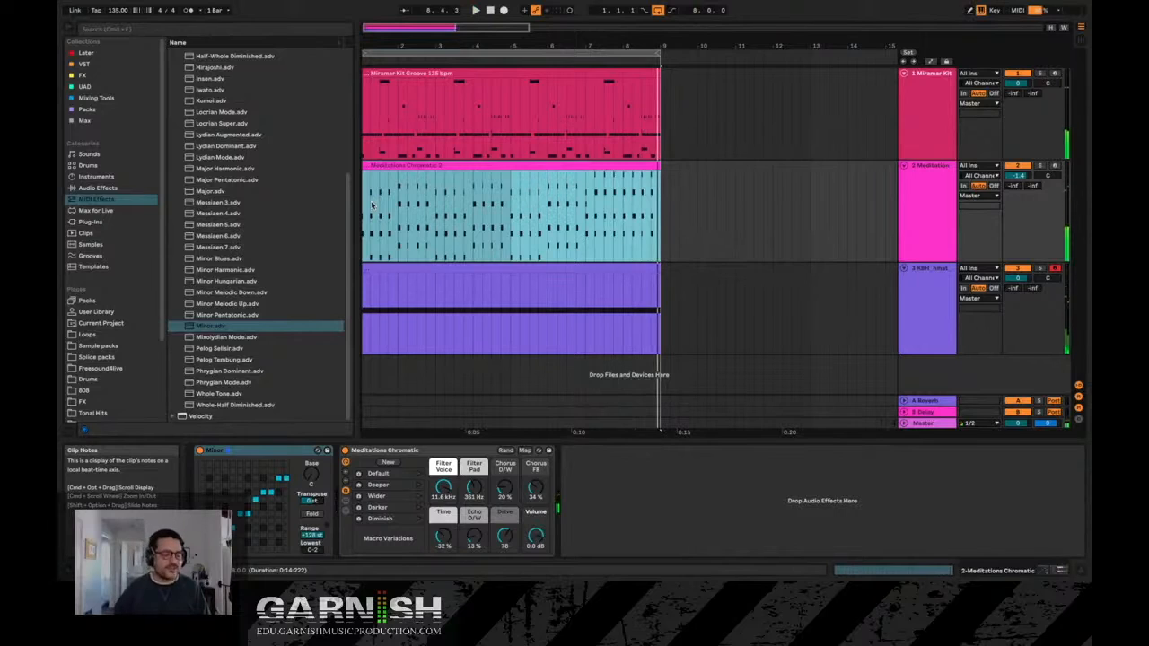
- Listen to the arrangement with the Minor scale device bypassed, and again with it switched back on
{"action": "left_click", "coordinate": [201, 450]}
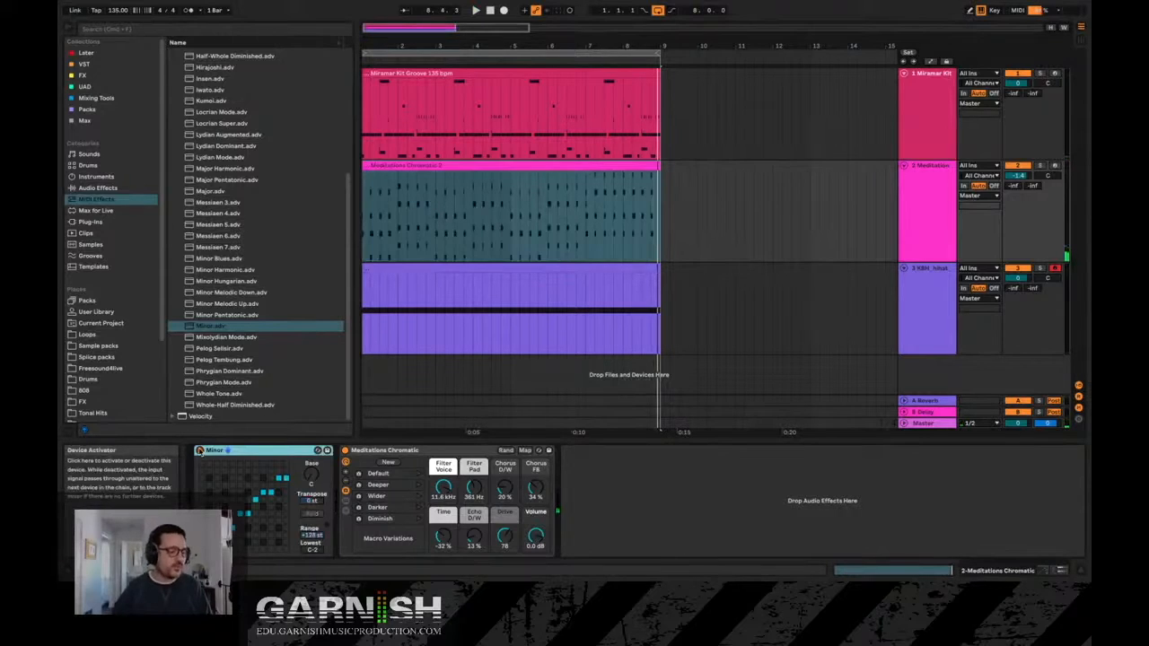
{"action": "key", "text": "space"}
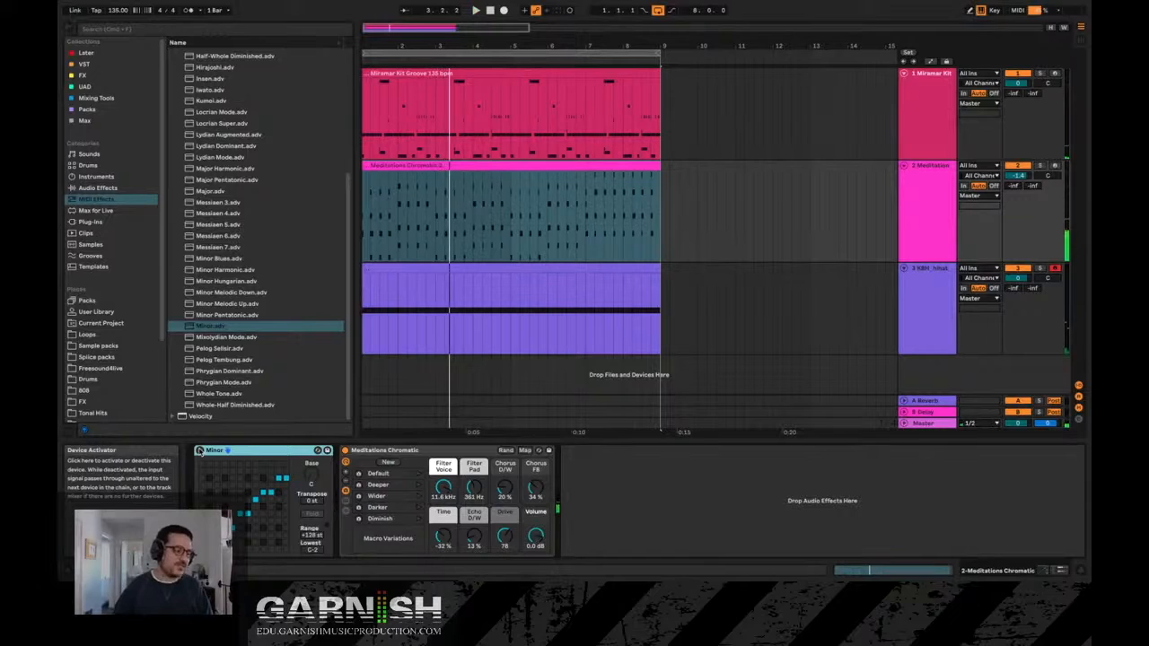
{"action": "key", "text": "space"}
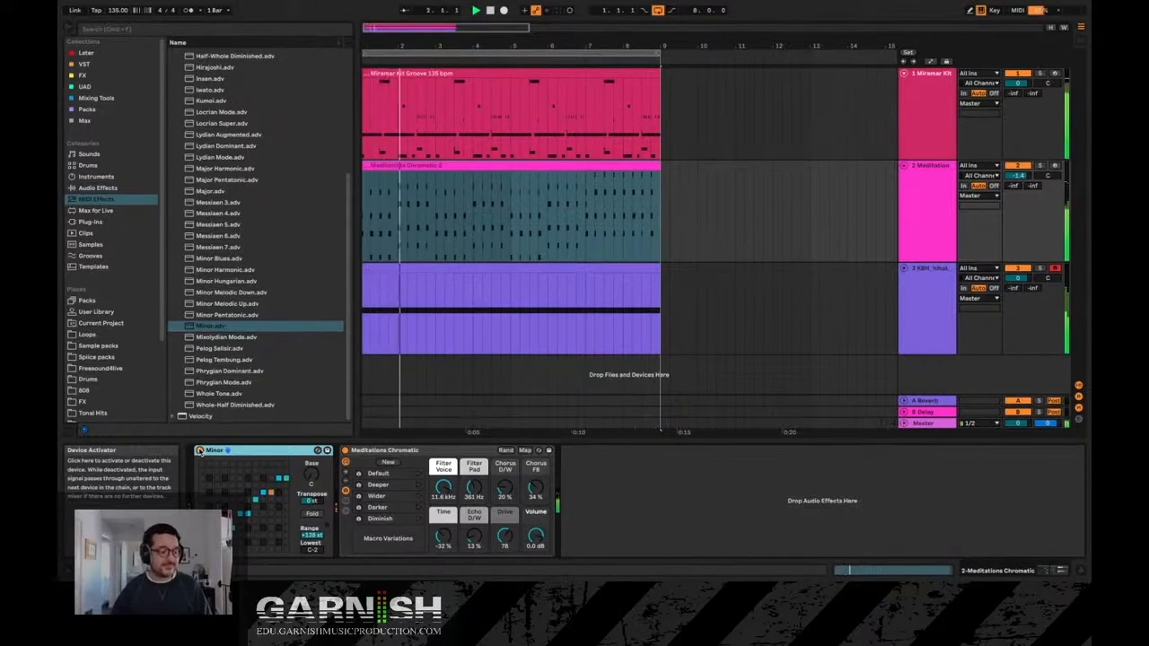
- Try G as the base of the Minor scale device and play the arrangement to hear it
{"action": "left_click_drag", "start_coordinate": [315, 476], "coordinate": [315, 456]}
{"action": "key", "text": "space"}
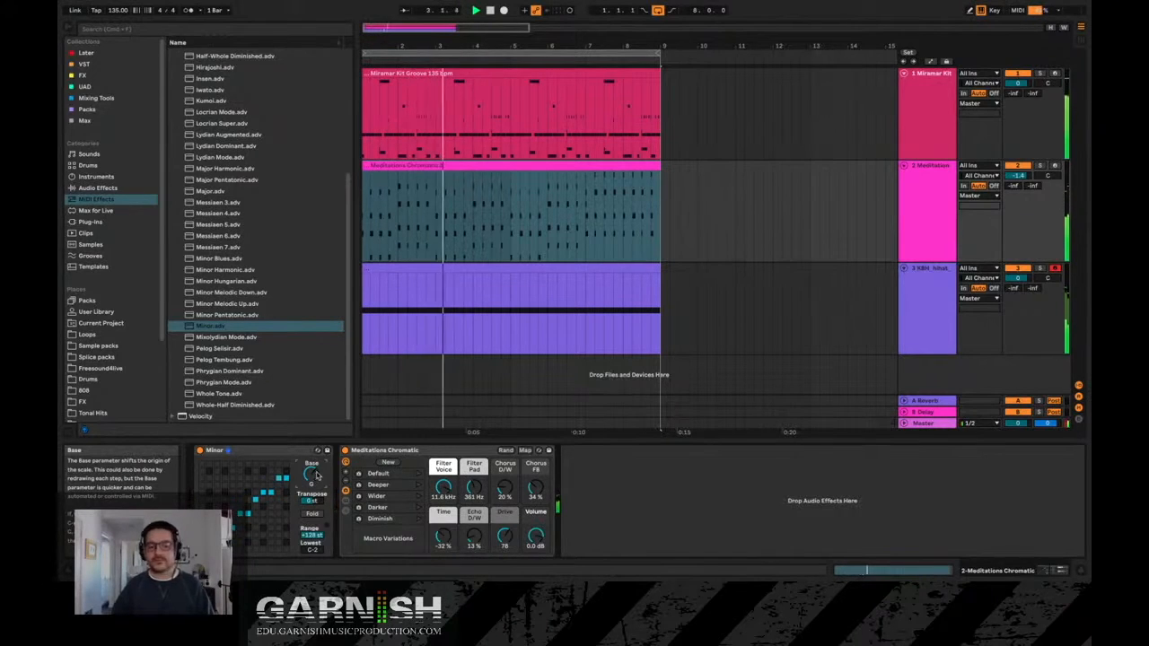
{"action": "key", "text": "space"}
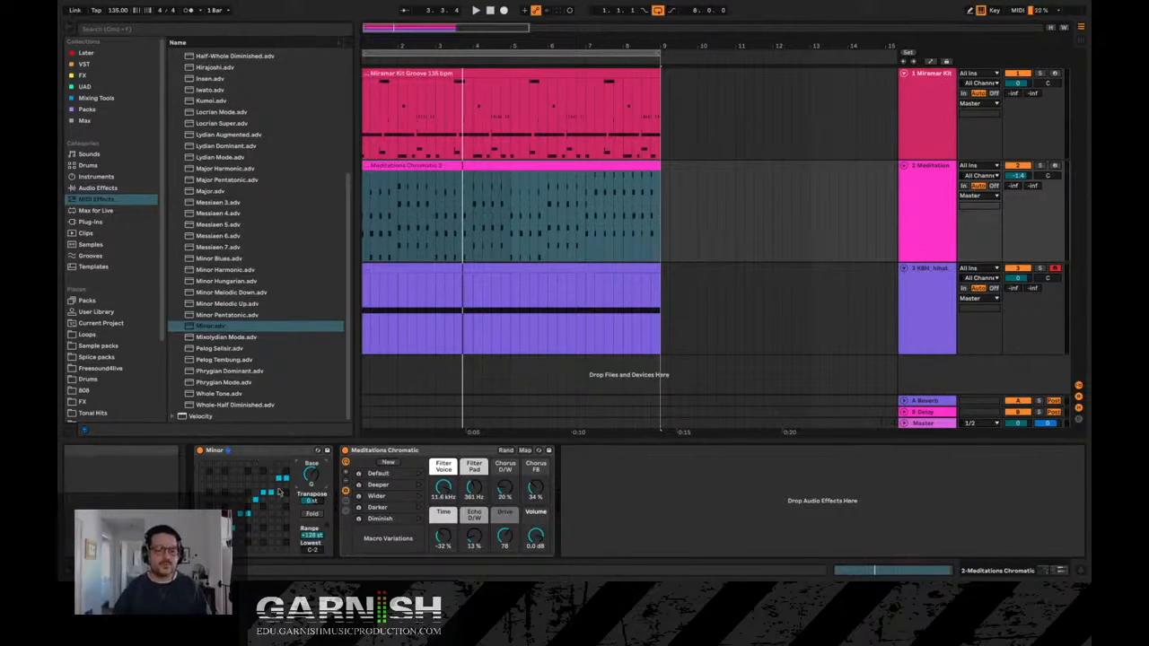
- Check the Meditations Chromatic clip's notes against the scale and set the Minor device's base back to C
{"action": "double_click", "coordinate": [478, 184]}
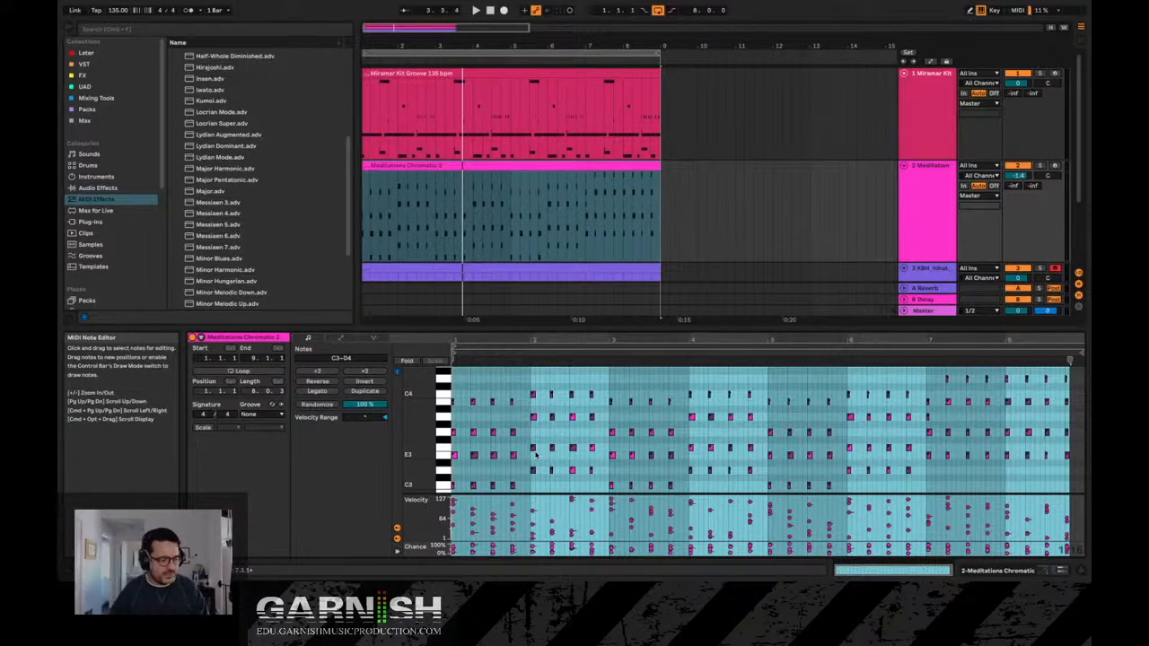
{"action": "left_click", "coordinate": [914, 189]}
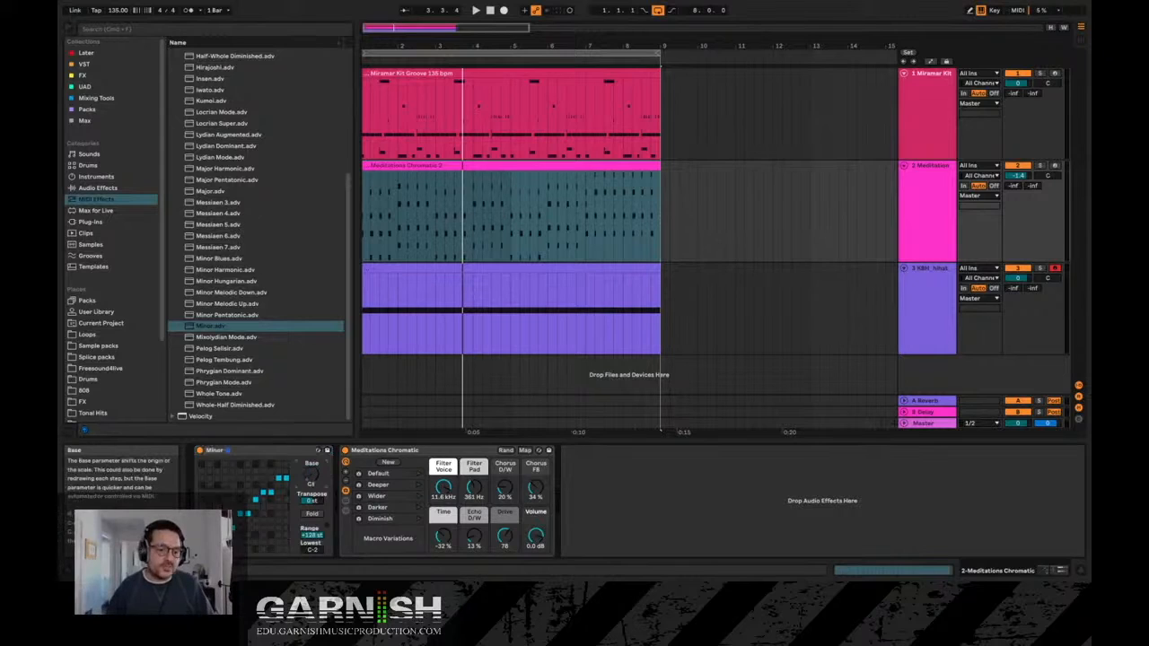
{"action": "left_click", "coordinate": [236, 453]}
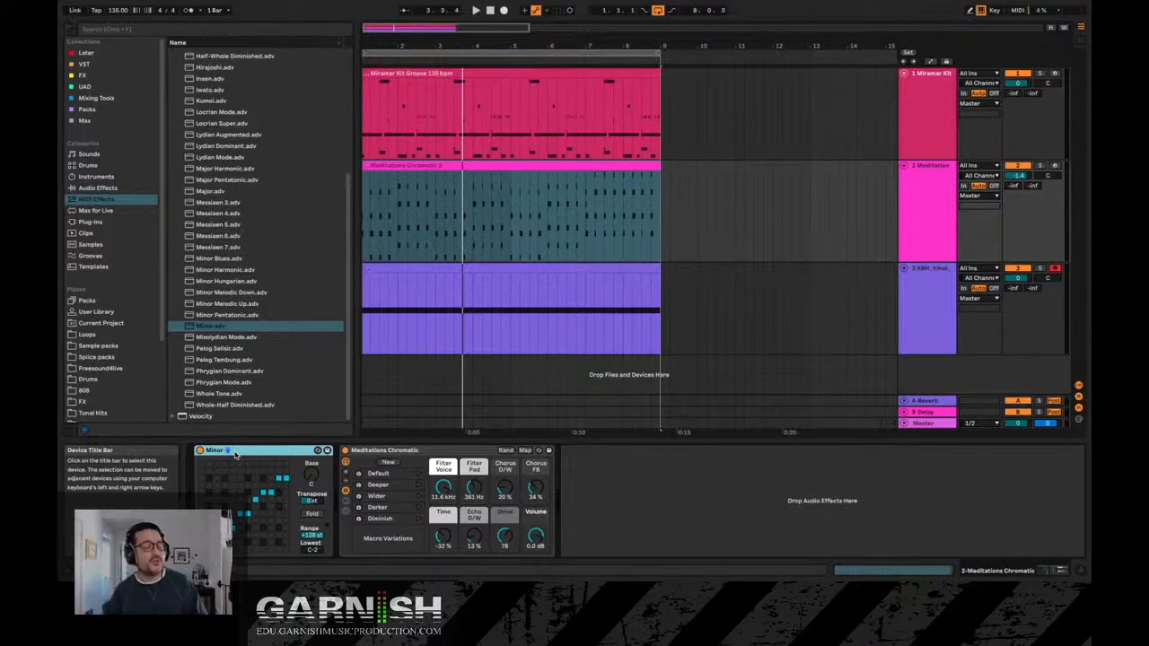
- Open the Meditations Chromatic clip's notes and try the first E3 note at D#3 and back at E3
{"action": "double_click", "coordinate": [412, 164]}
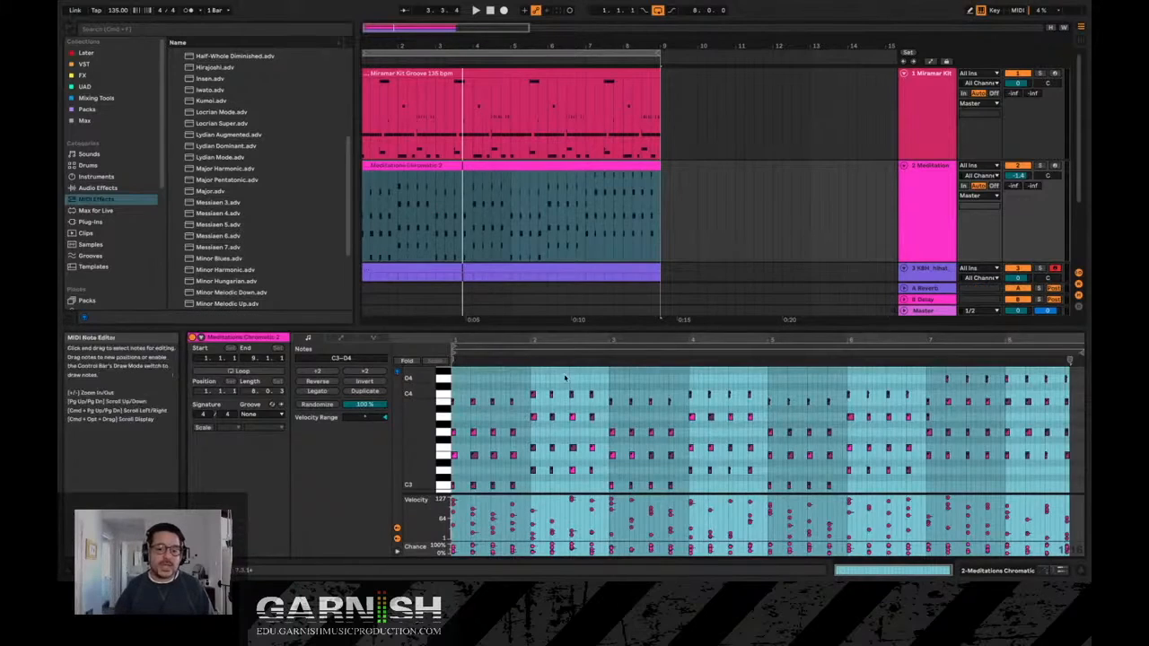
{"action": "left_click_drag", "start_coordinate": [564, 331], "coordinate": [563, 212]}
{"action": "left_click_drag", "start_coordinate": [447, 388], "coordinate": [518, 388]}
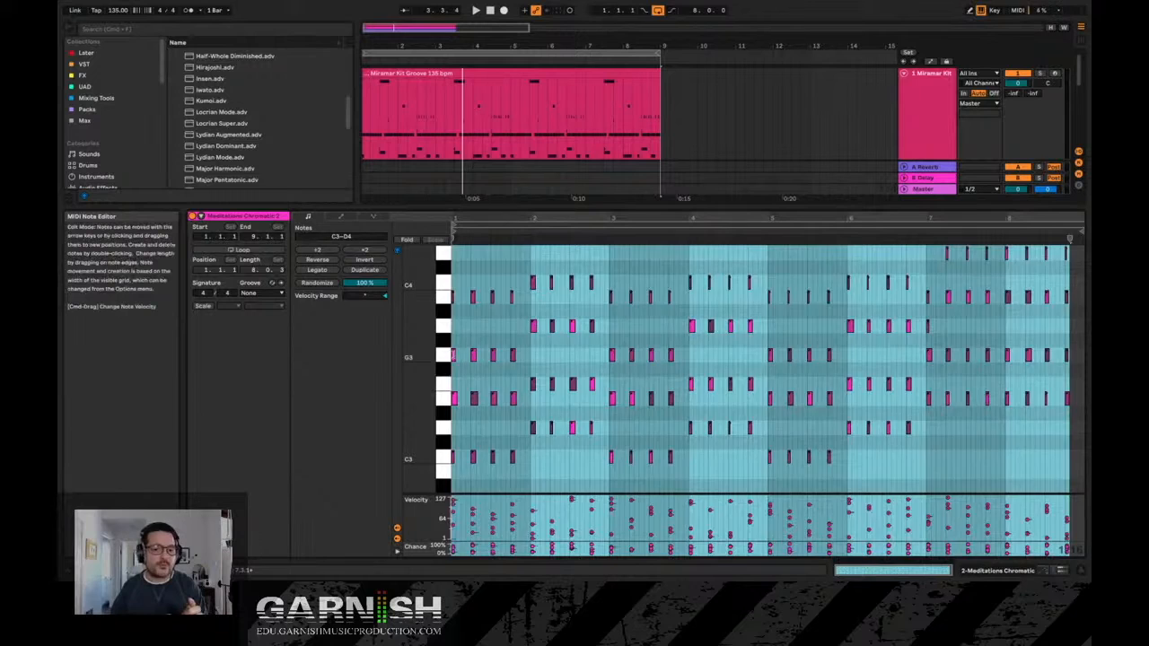
{"action": "left_click", "coordinate": [453, 355]}
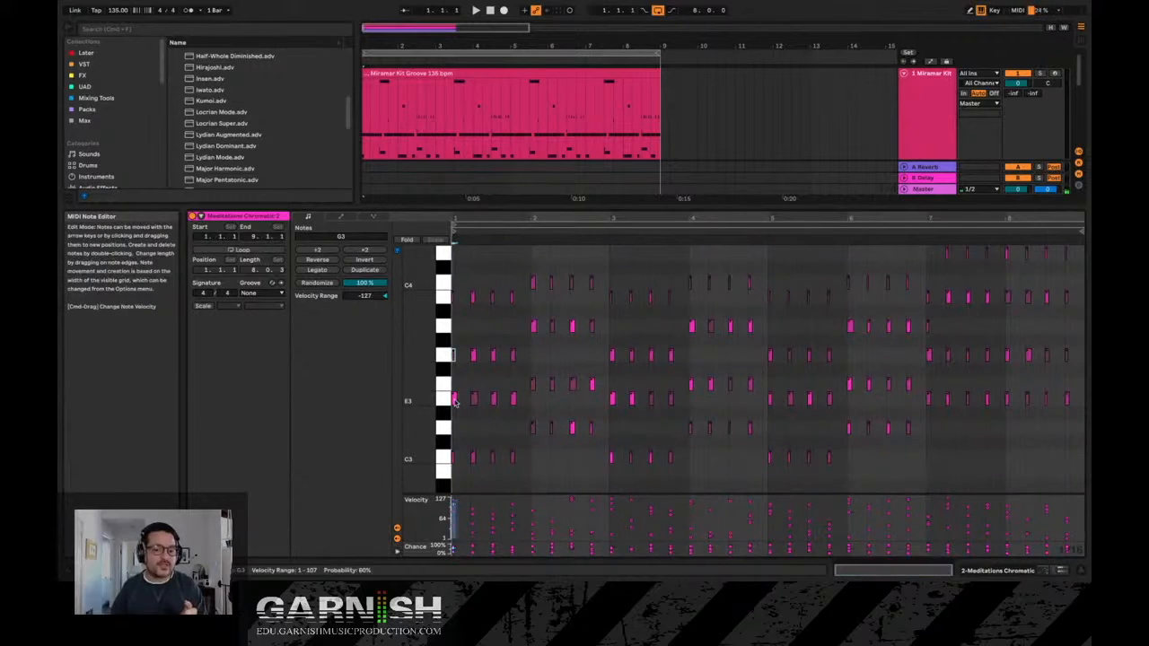
{"action": "left_click_drag", "start_coordinate": [455, 401], "coordinate": [455, 415]}
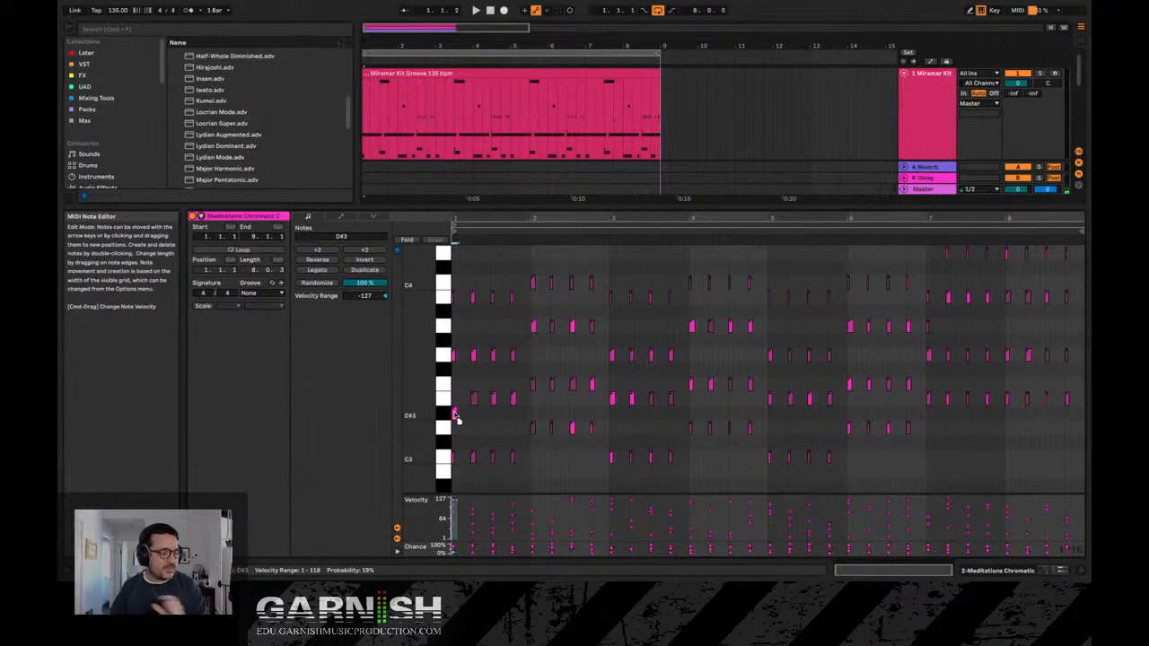
{"action": "left_click_drag", "start_coordinate": [455, 418], "coordinate": [455, 406]}
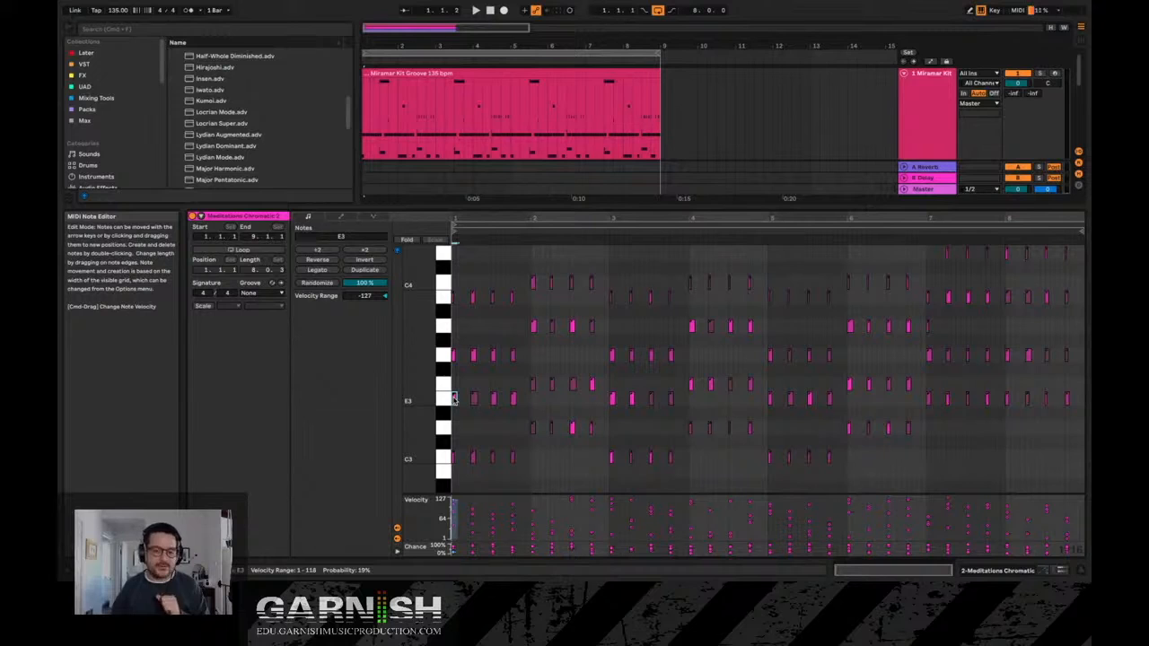
{"action": "left_click_drag", "start_coordinate": [535, 402], "coordinate": [456, 408]}
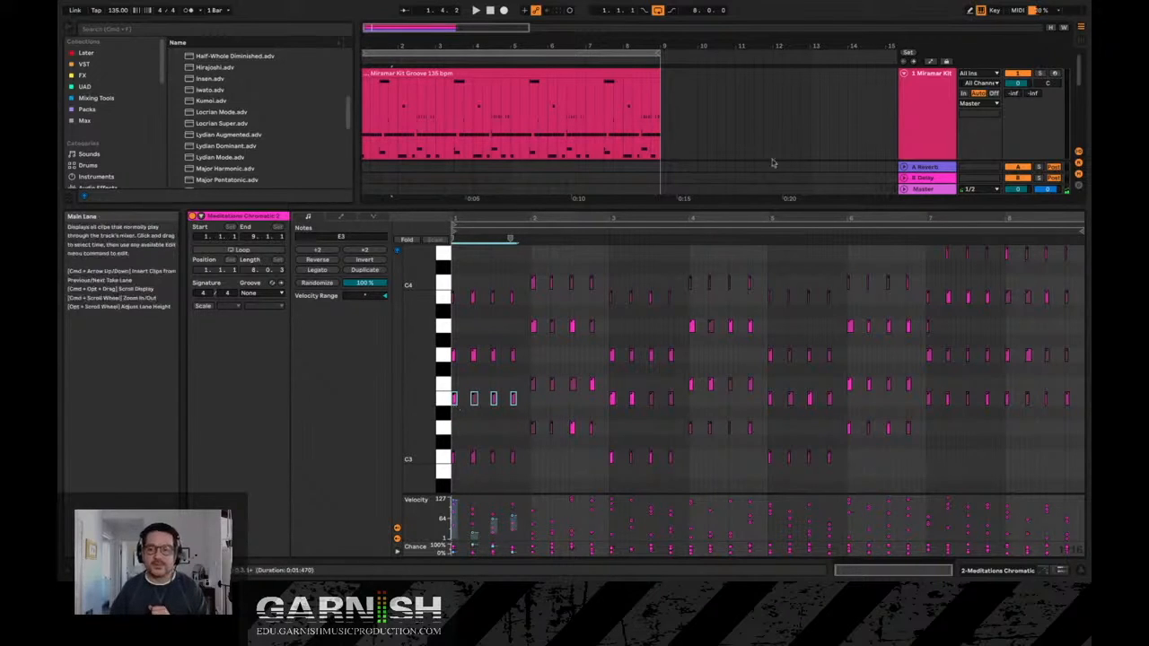
- Remove the Minor scale device from the Meditations track, collapse the Scale presets and select the Chord effect in the browser
{"action": "double_click", "coordinate": [916, 113]}
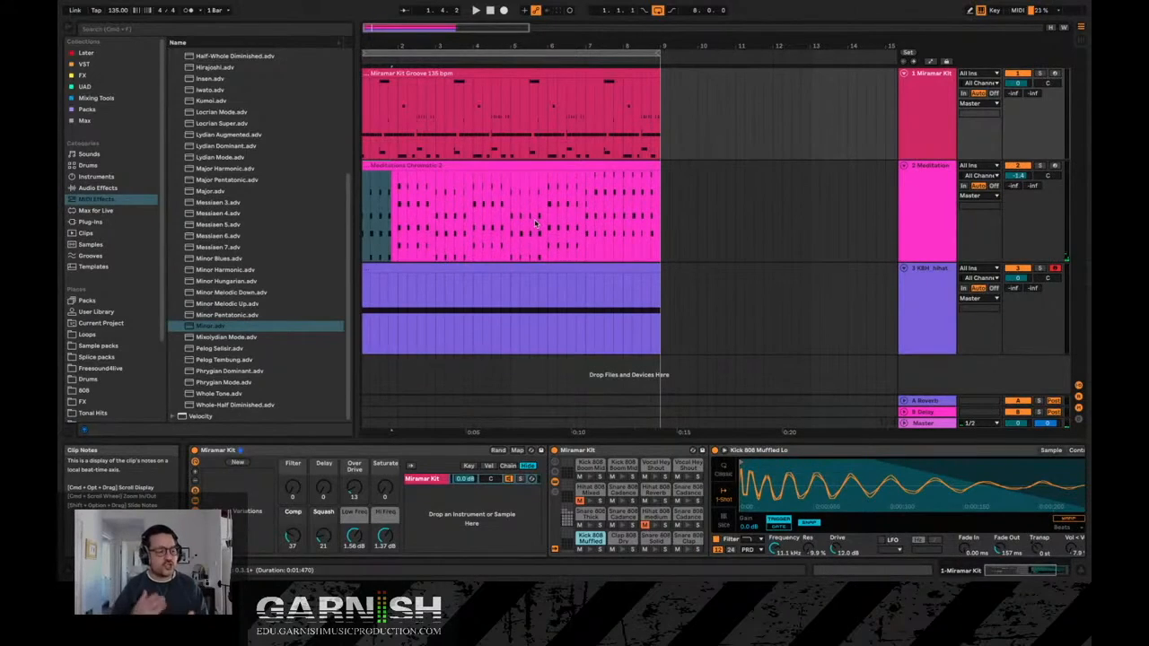
{"action": "scroll", "coordinate": [482, 481], "scroll_direction": "left", "scroll_amount": 1}
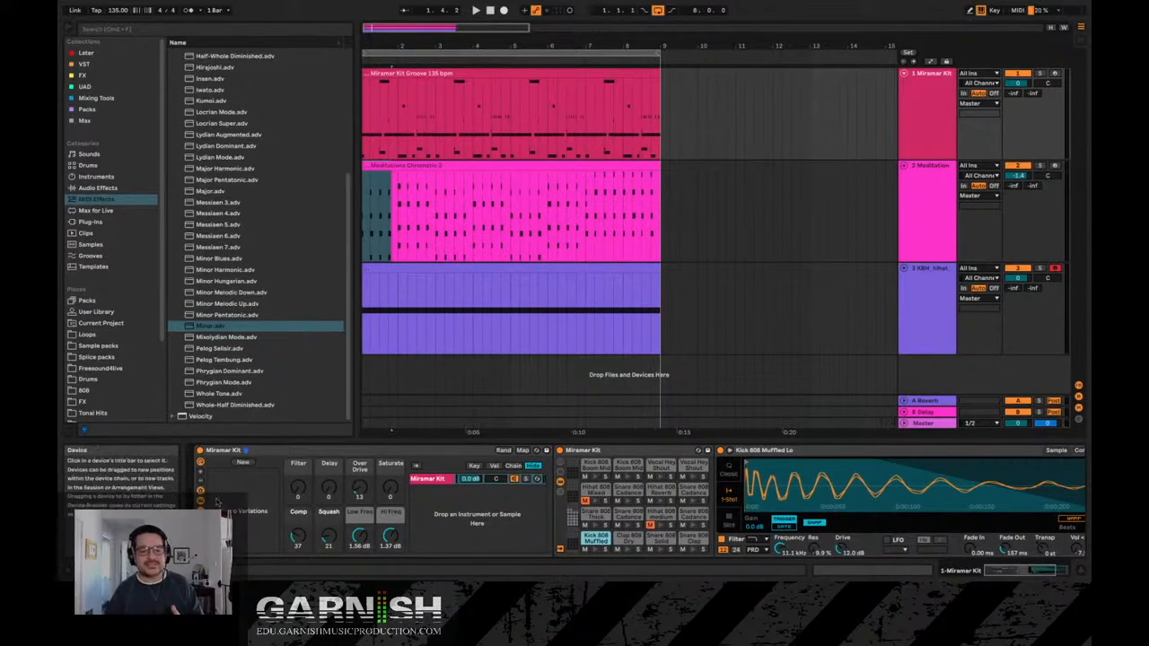
{"action": "left_click", "coordinate": [920, 199]}
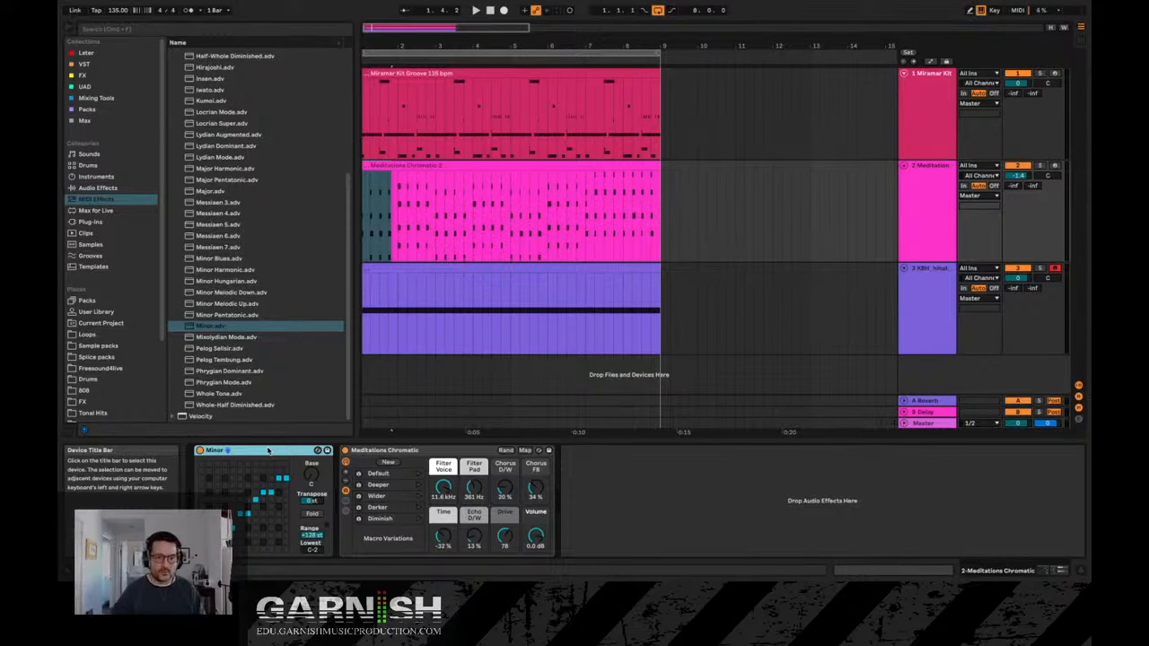
{"action": "key", "text": "Delete"}
{"action": "left_click", "coordinate": [171, 189]}
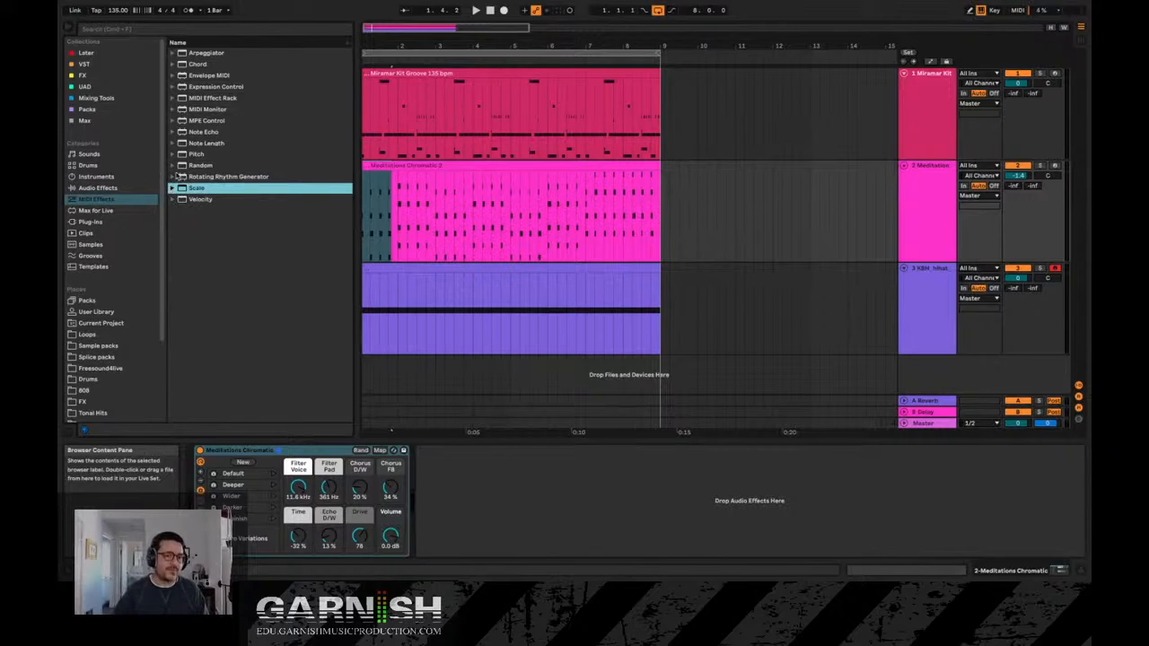
{"action": "left_click", "coordinate": [210, 65]}
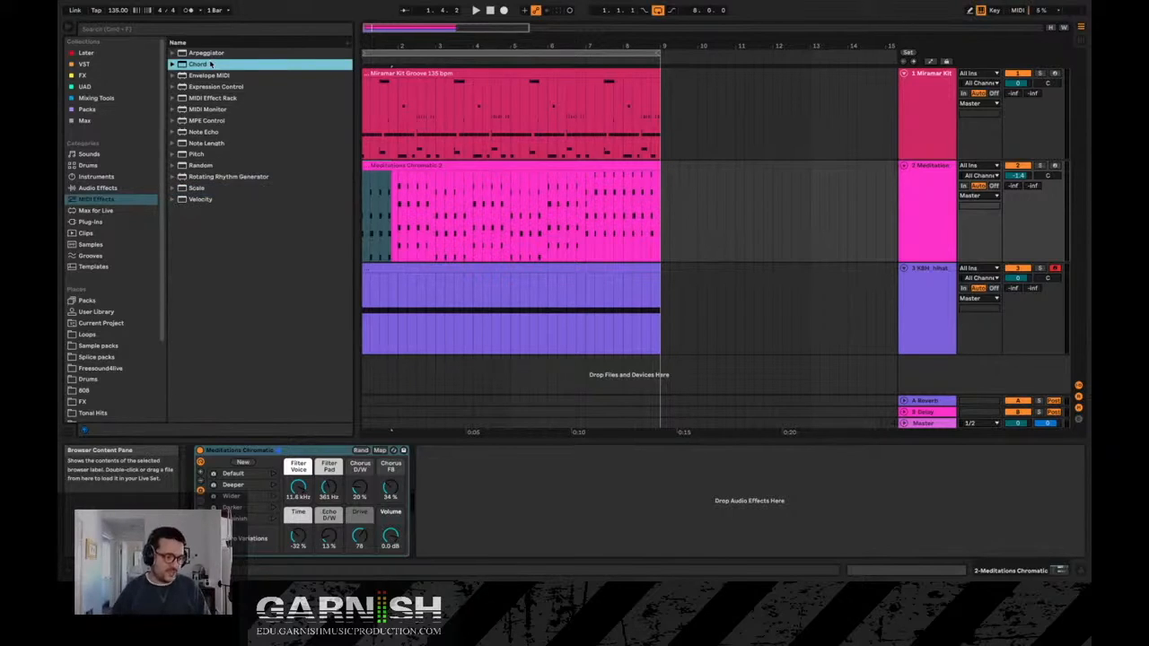
- Show the Meditations Chromatic clip's notes in an enlarged editor and turn on the clip's scale setting
{"action": "double_click", "coordinate": [403, 166]}
{"action": "double_click", "coordinate": [936, 119]}
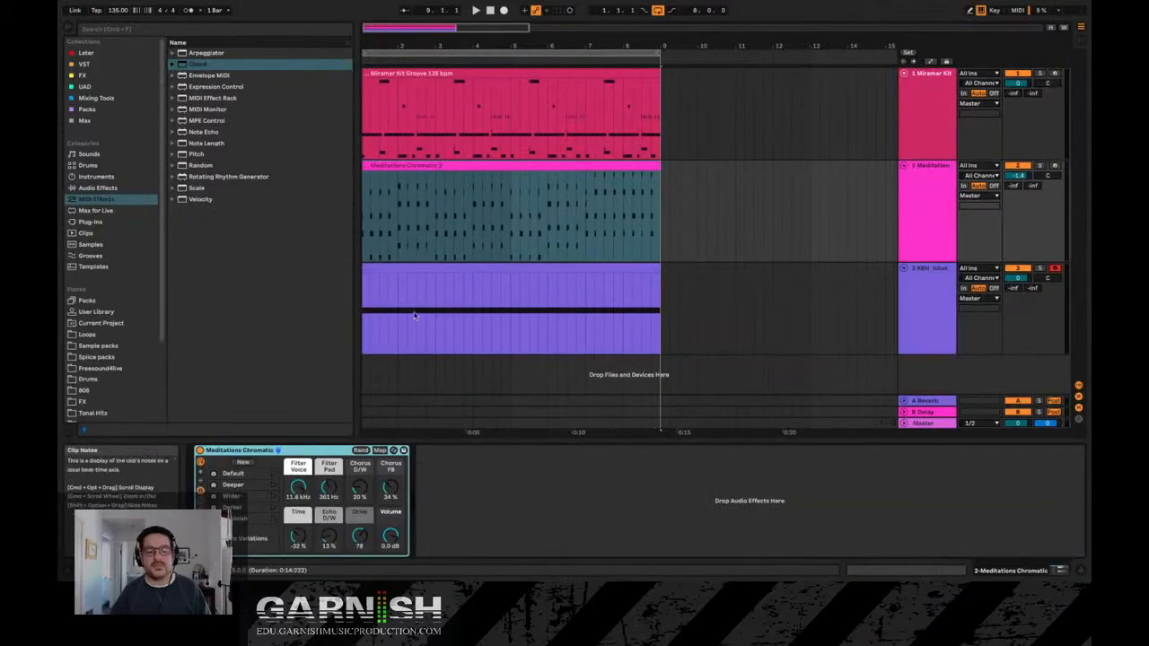
{"action": "double_click", "coordinate": [457, 167]}
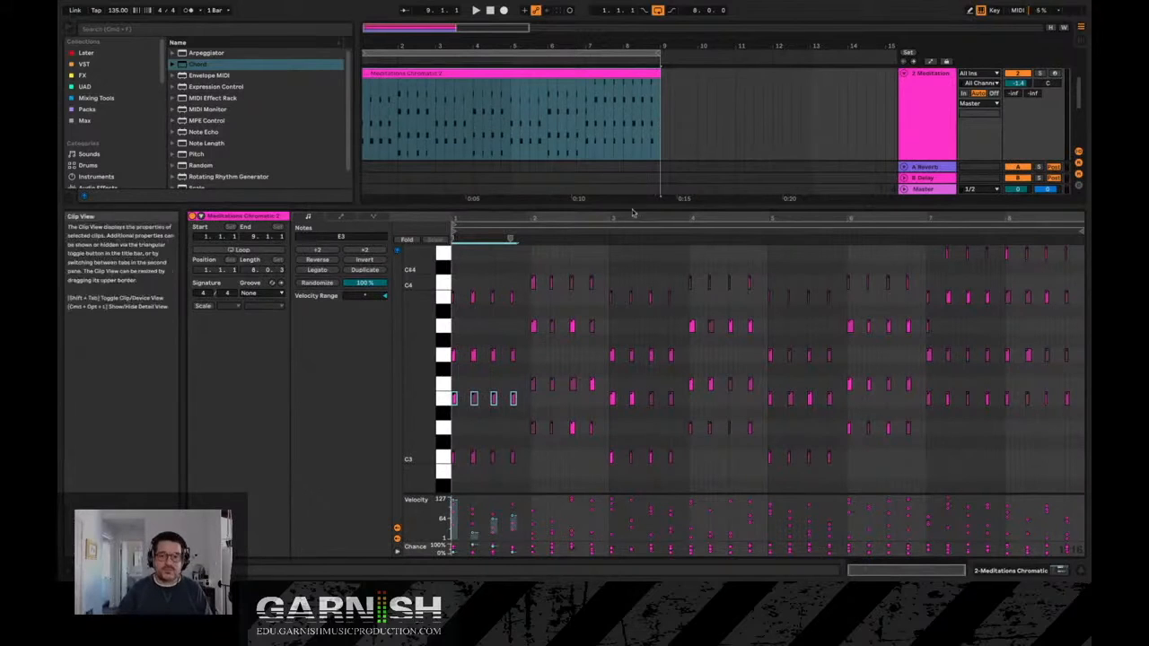
{"action": "left_click_drag", "start_coordinate": [634, 207], "coordinate": [633, 157]}
{"action": "scroll", "coordinate": [426, 351], "scroll_direction": "up", "scroll_amount": 1}
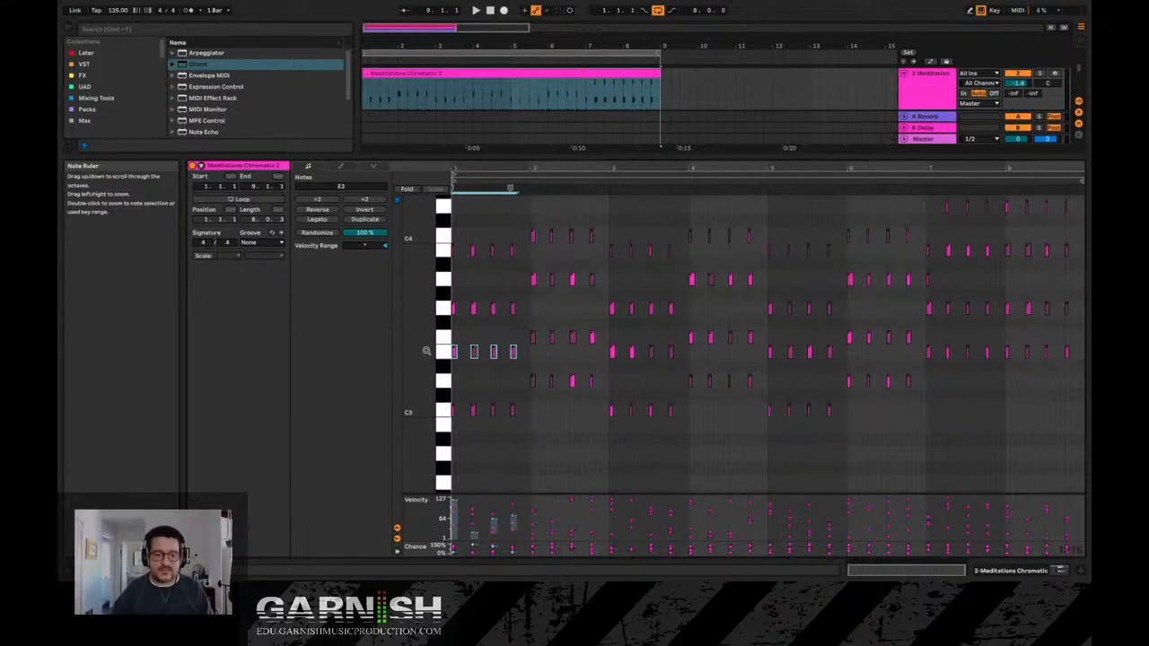
{"action": "left_click", "coordinate": [203, 256]}
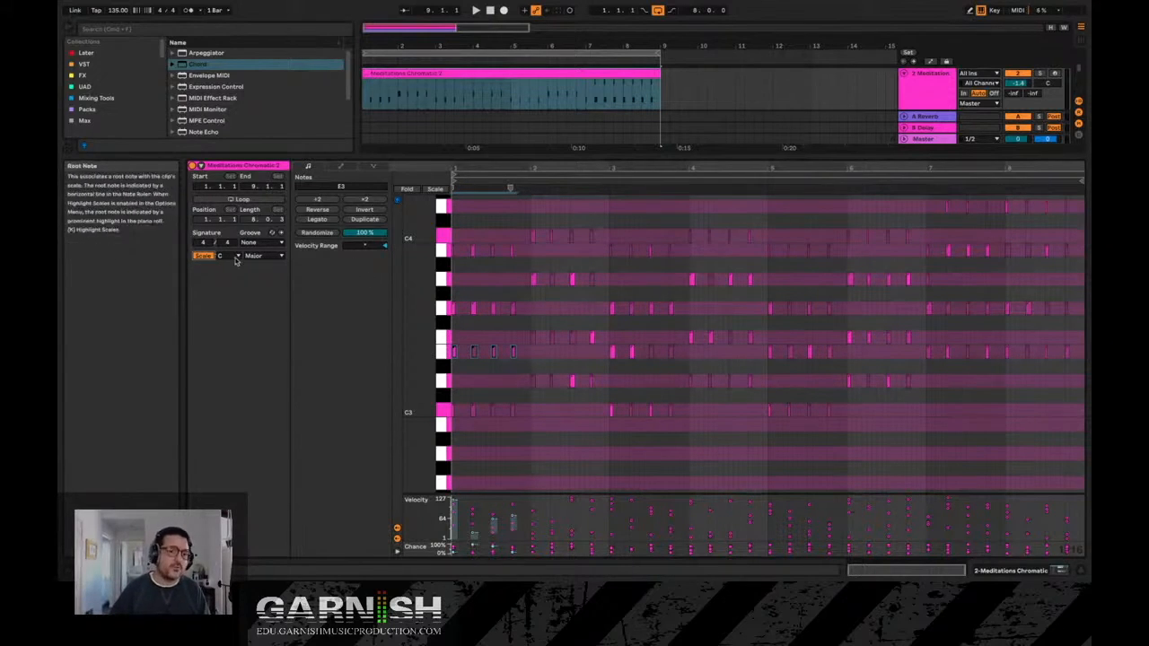
- Check the clip's notes against the C Major highlighting and set the clip's scale to C Minor
{"action": "scroll", "coordinate": [518, 339], "scroll_direction": "down", "scroll_amount": 3}
{"action": "scroll", "coordinate": [518, 340], "scroll_direction": "down", "scroll_amount": 6}
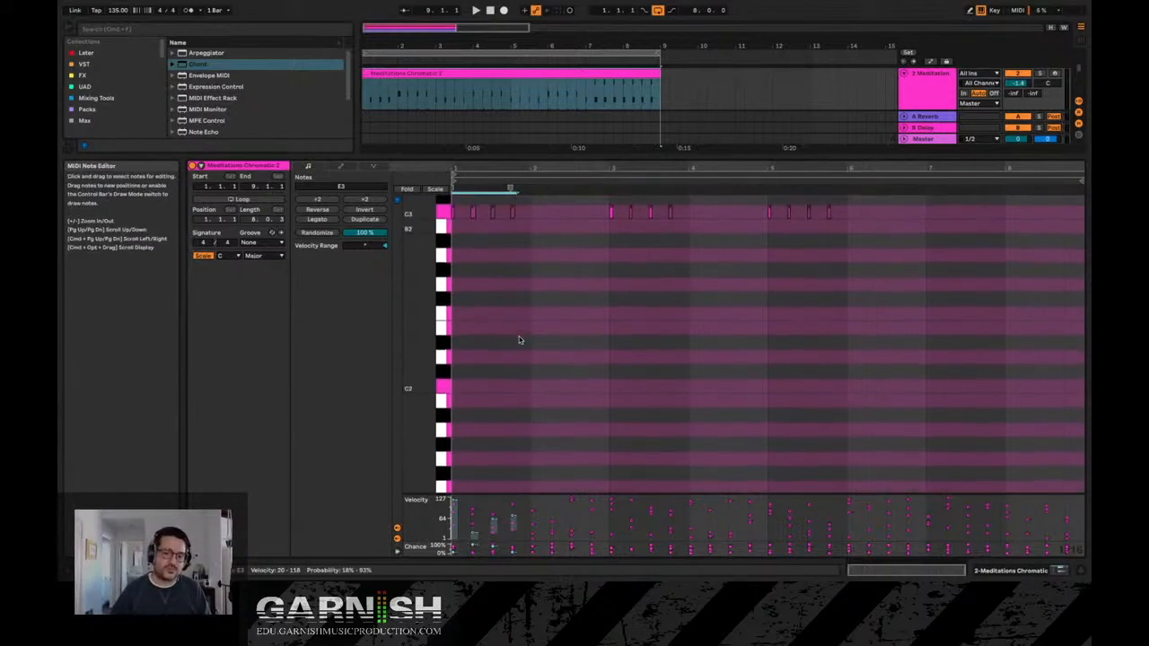
{"action": "scroll", "coordinate": [519, 306], "scroll_direction": "up", "scroll_amount": 12}
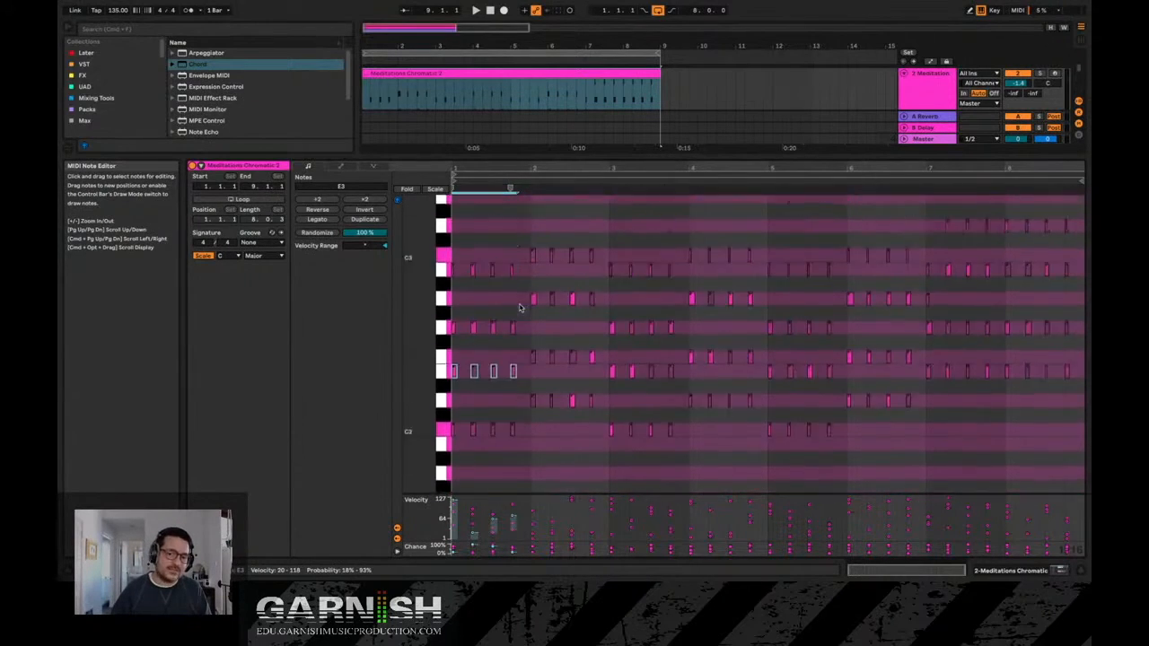
{"action": "scroll", "coordinate": [518, 308], "scroll_direction": "up", "scroll_amount": 1}
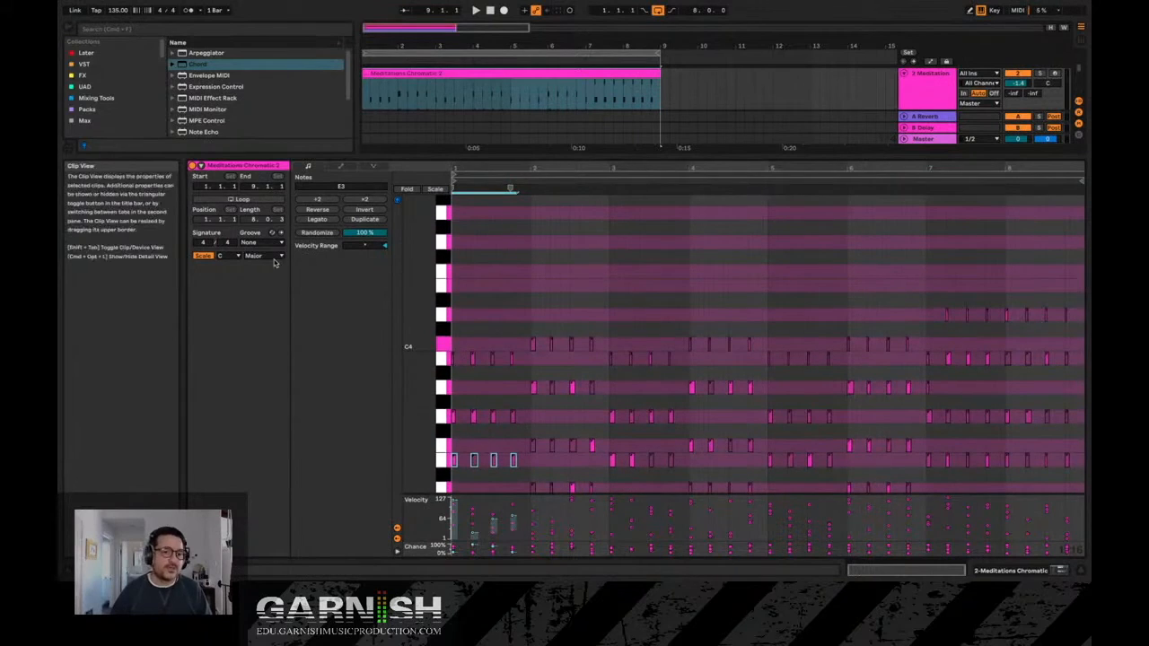
{"action": "left_click", "coordinate": [262, 255]}
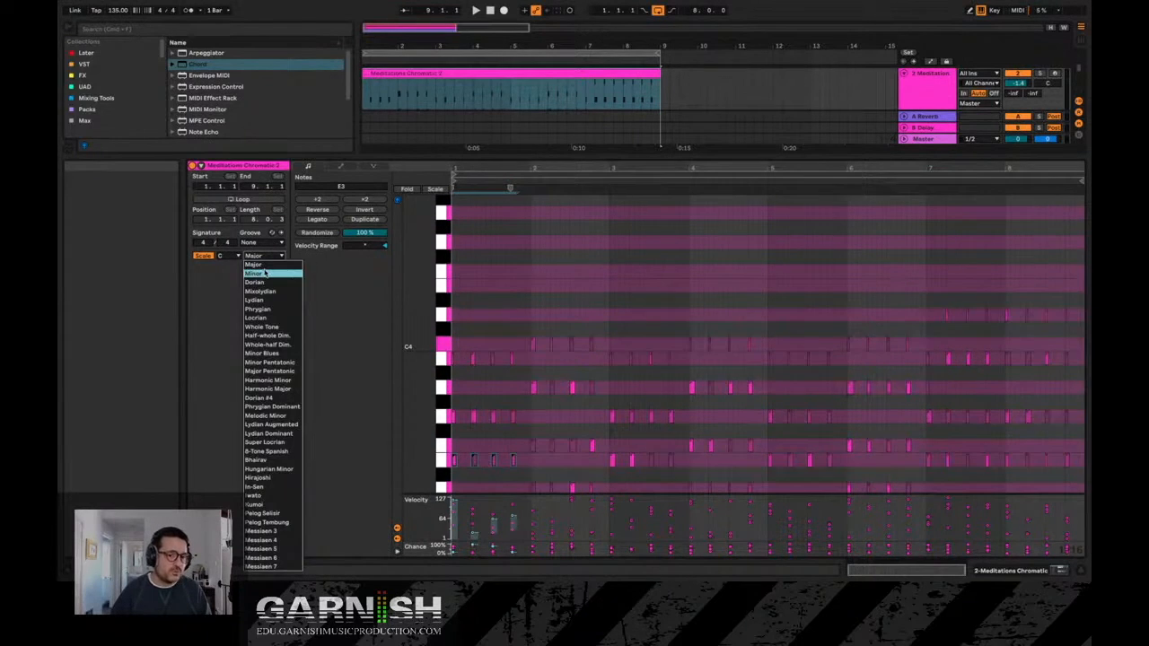
{"action": "left_click", "coordinate": [255, 273]}
{"action": "scroll", "coordinate": [690, 370], "scroll_direction": "down", "scroll_amount": 6}
{"action": "scroll", "coordinate": [690, 370], "scroll_direction": "down", "scroll_amount": 1}
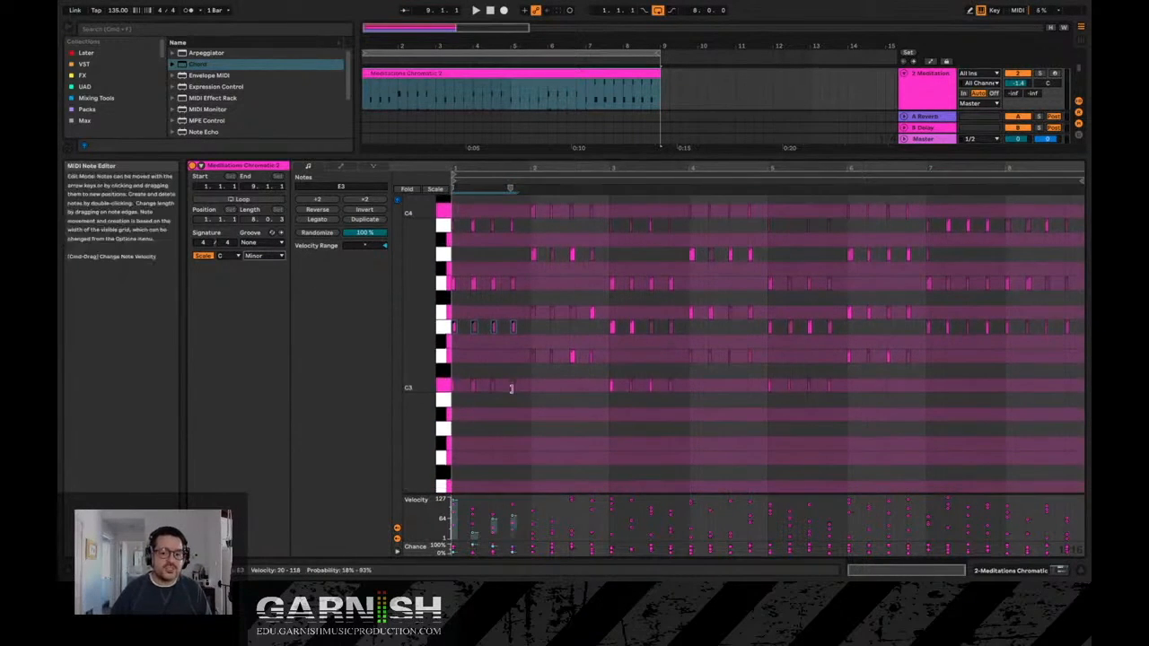
- Select all E3 notes in the Meditations Chromatic clip and lower them a semitone to Eb3
{"action": "left_click", "coordinate": [525, 384]}
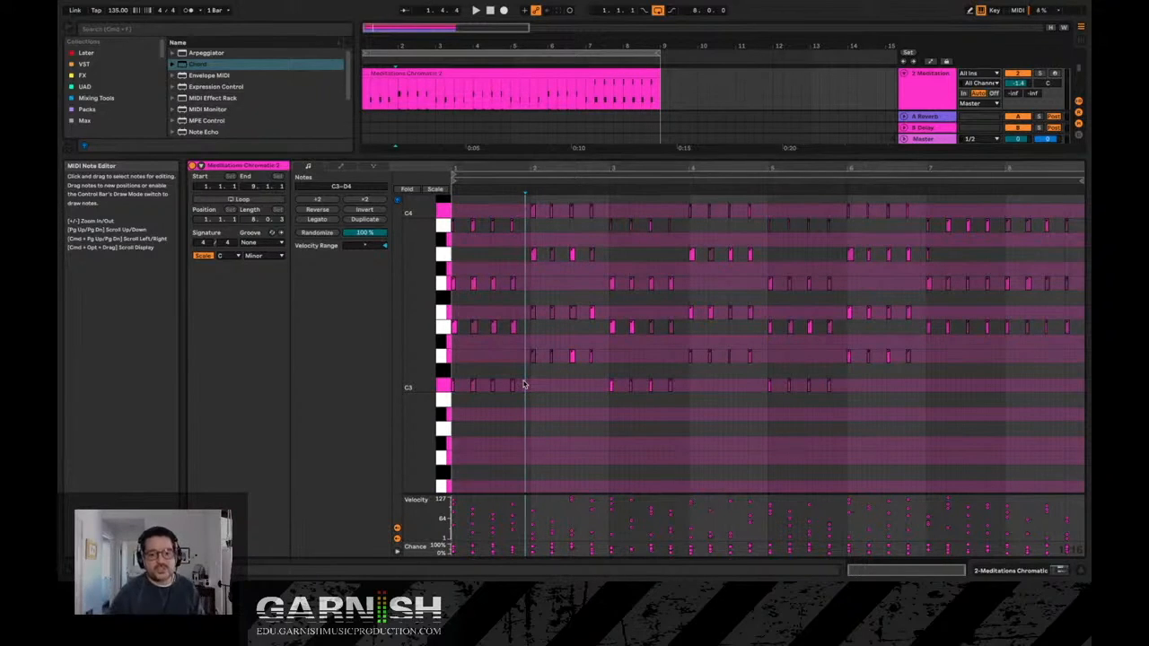
{"action": "left_click", "coordinate": [491, 357]}
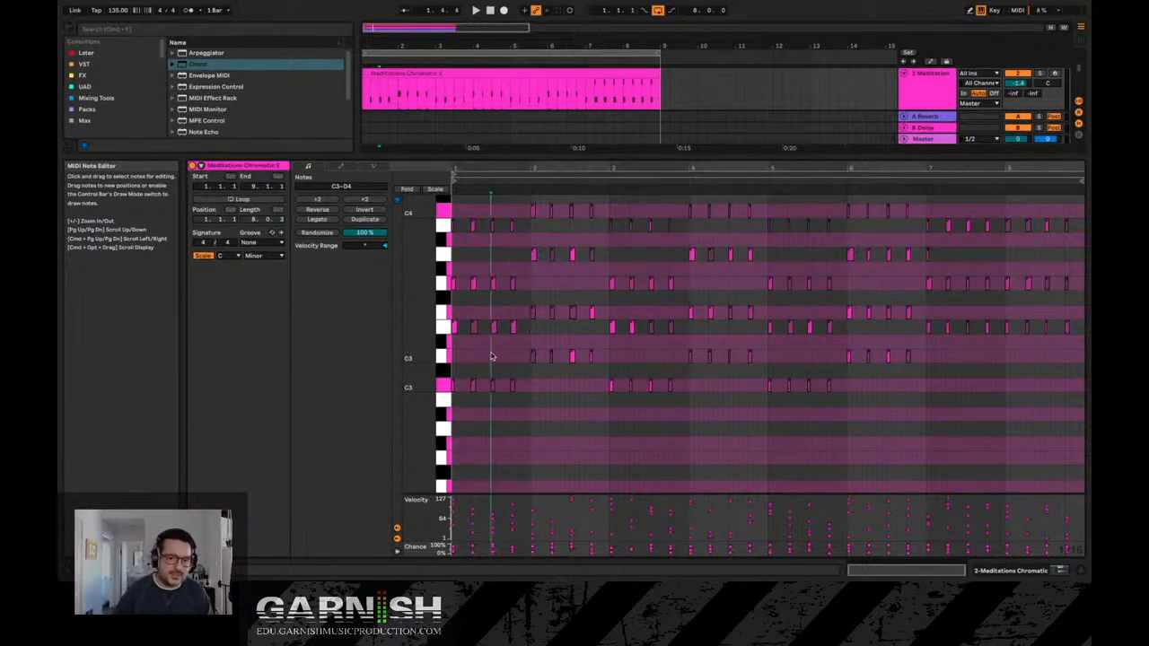
{"action": "left_click", "coordinate": [442, 326]}
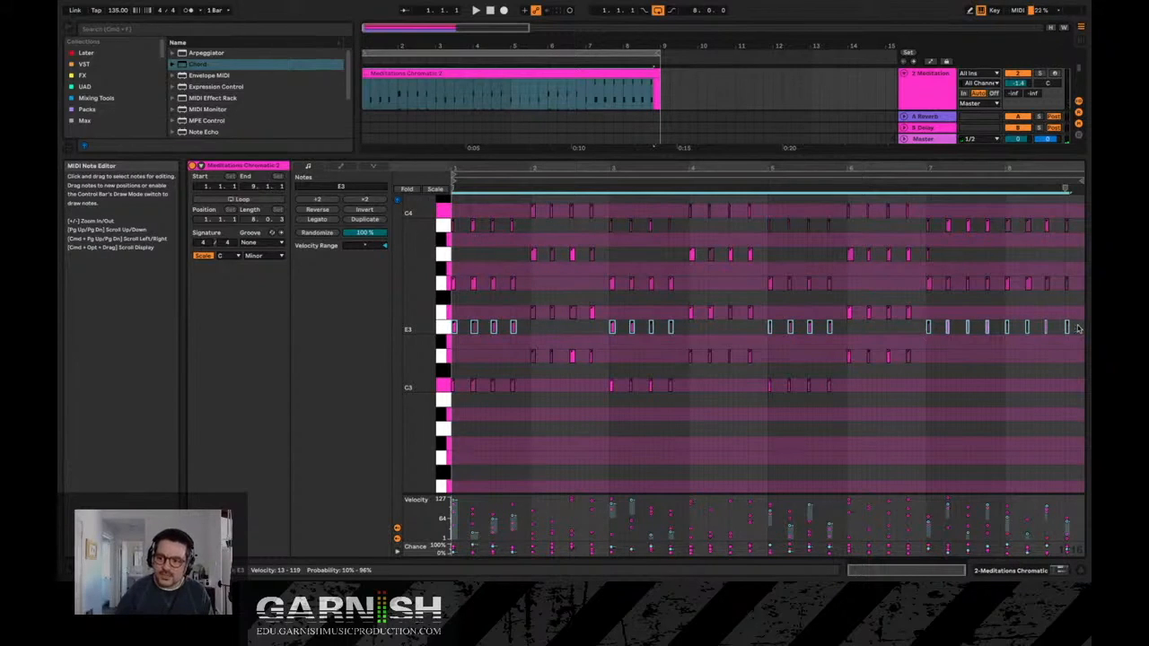
{"action": "left_click_drag", "start_coordinate": [1075, 328], "coordinate": [453, 341]}
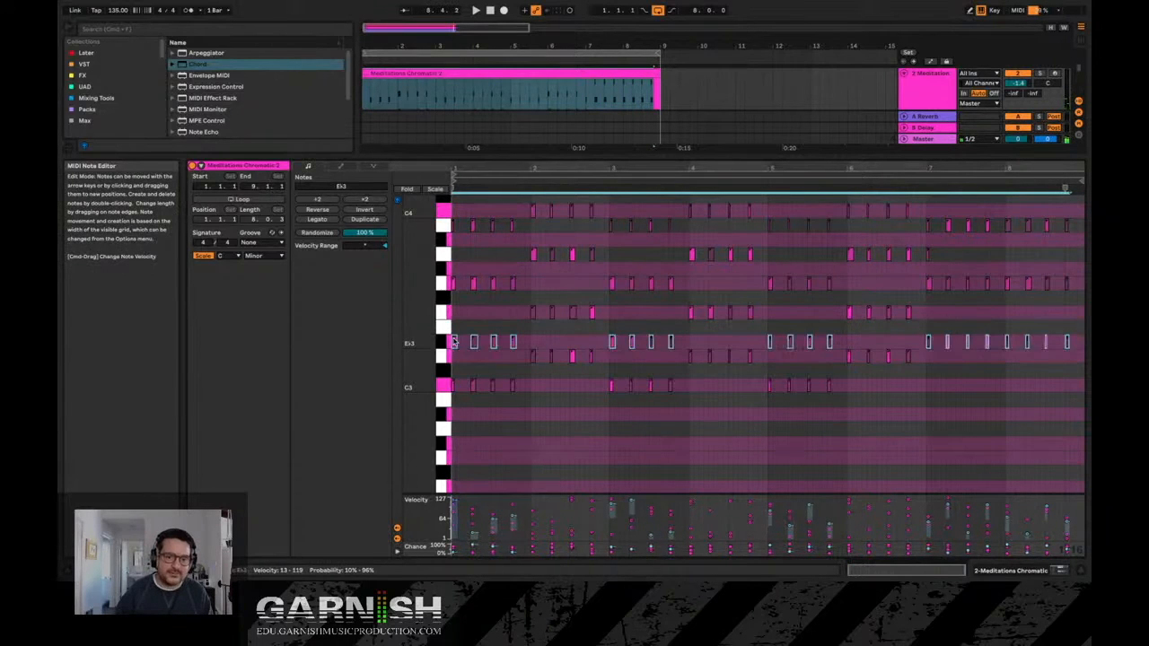
- Lower all of the clip's B3 notes a semitone to Bb3 and play the arrangement to hear the change
{"action": "scroll", "coordinate": [696, 263], "scroll_direction": "up", "scroll_amount": 2}
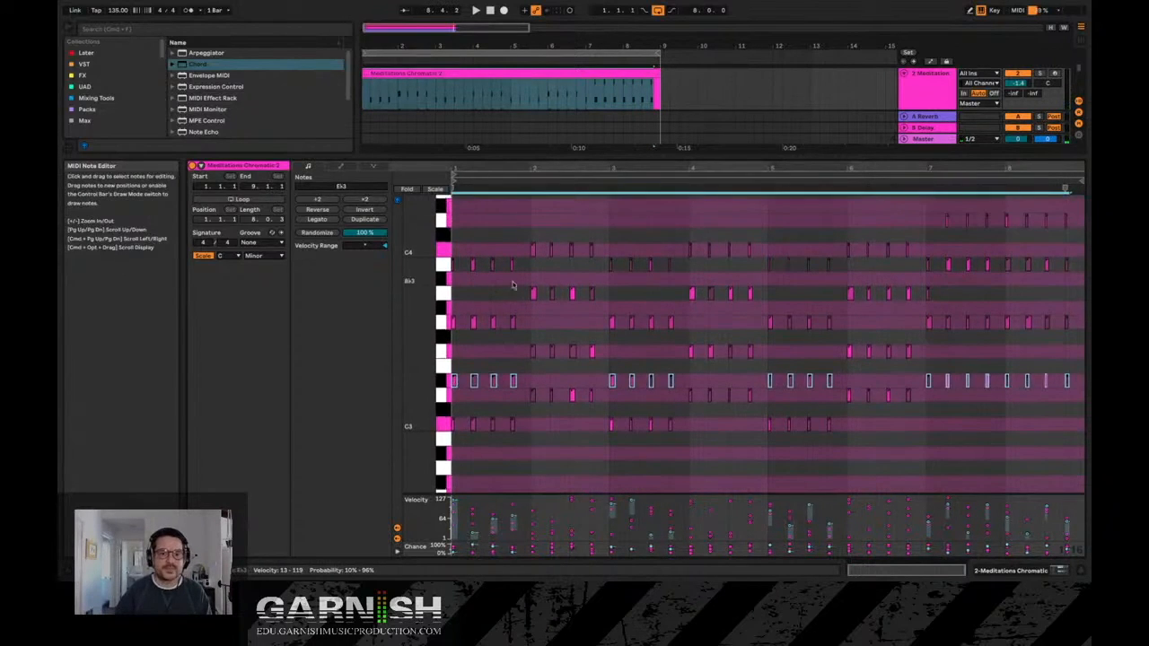
{"action": "left_click_drag", "start_coordinate": [1077, 265], "coordinate": [452, 280]}
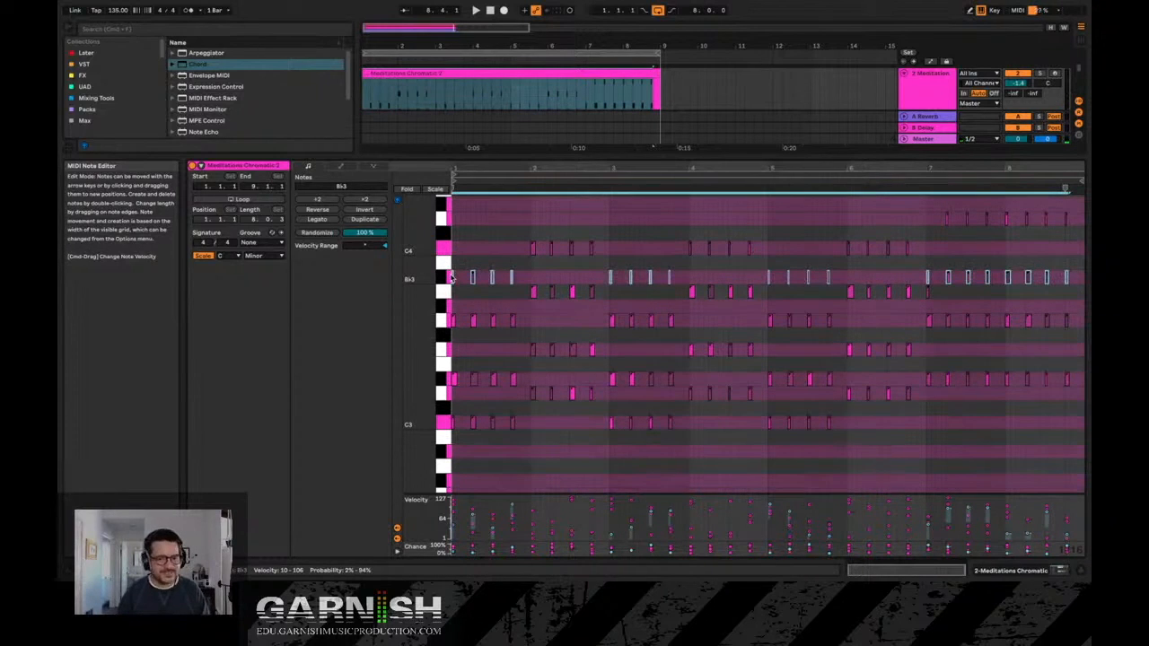
{"action": "key", "text": "space"}
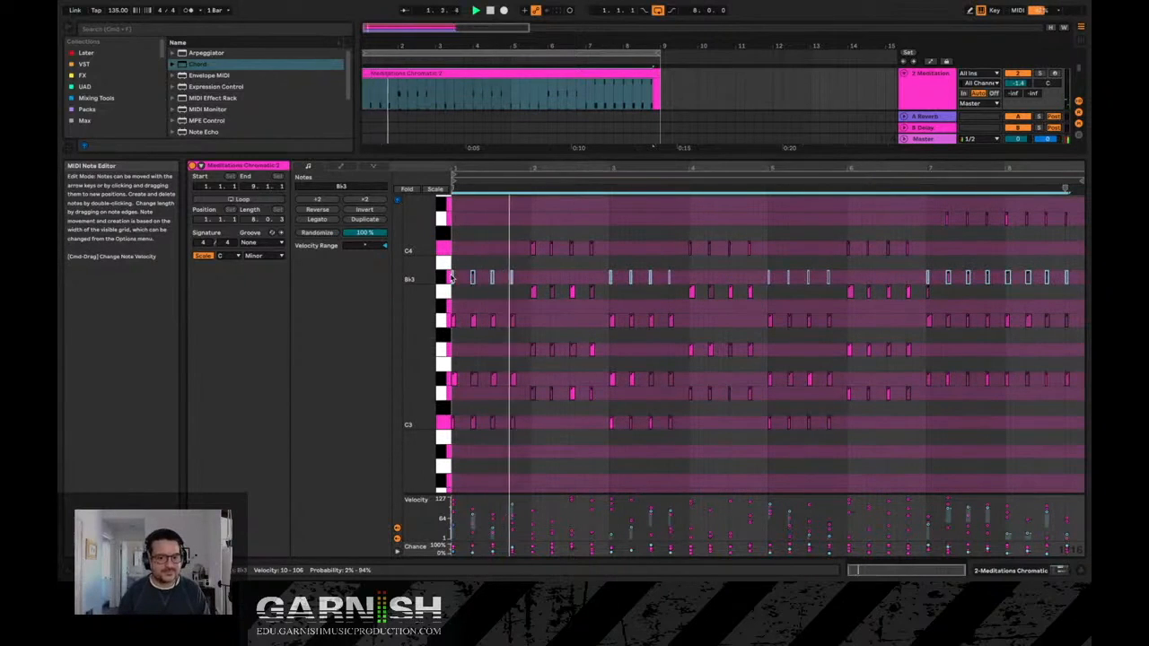